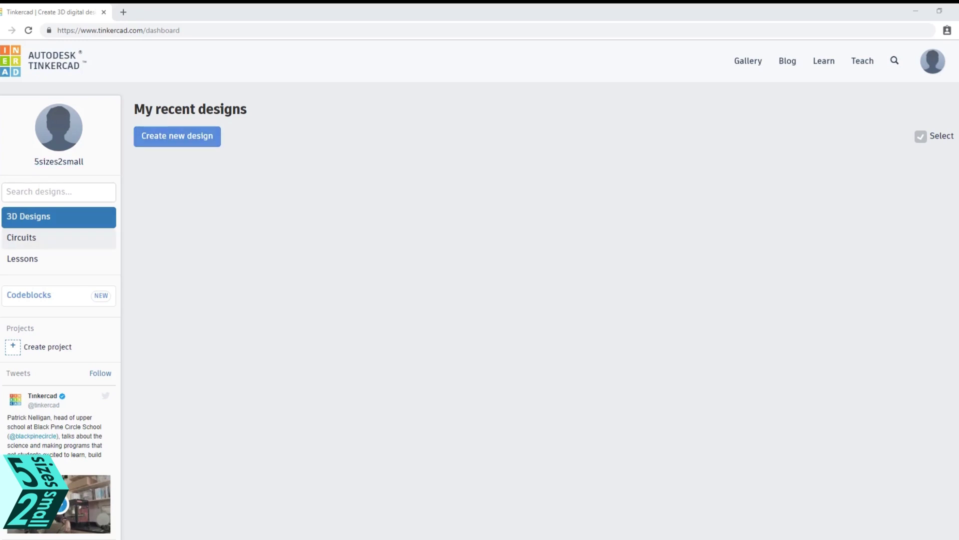
- Start a new blank Tinkercad design and inspect the empty workplane from top and angled views
left_click(186, 136)
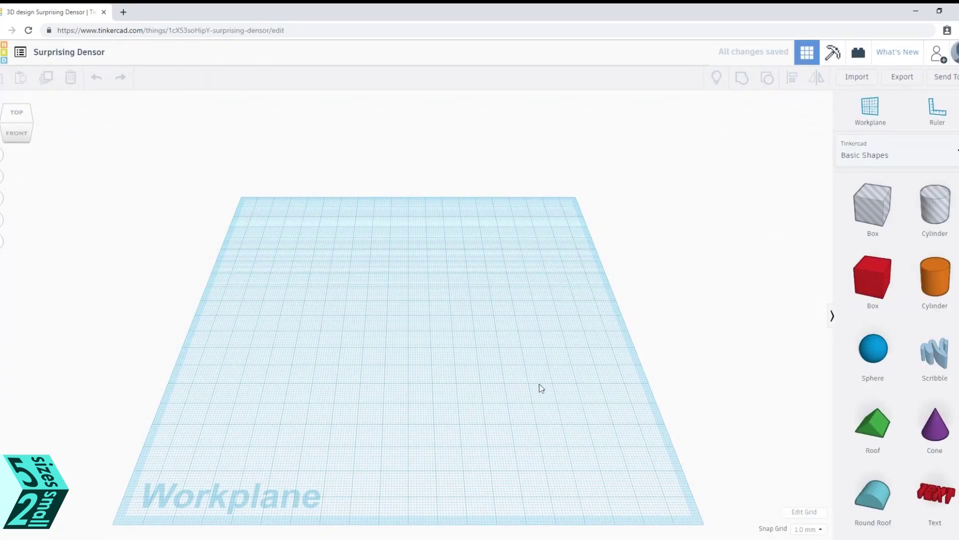
mouse_move(491, 389)
right_mouse_down()
mouse_move(385, 381)
mouse_move(401, 304)
mouse_move(569, 407)
mouse_move(596, 397)
mouse_move(501, 387)
right_mouse_up()
left_click(15, 118)
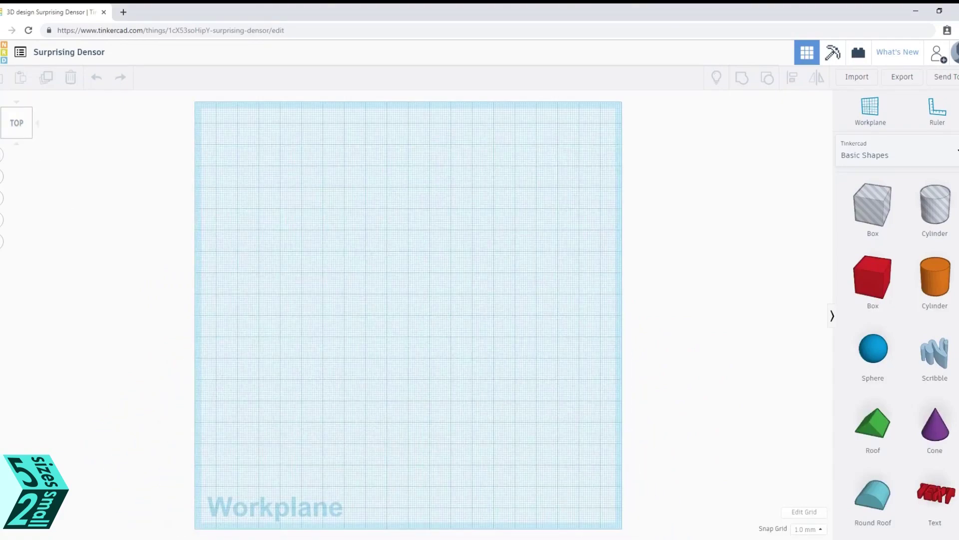
left_click_drag(27, 137, 81, 289)
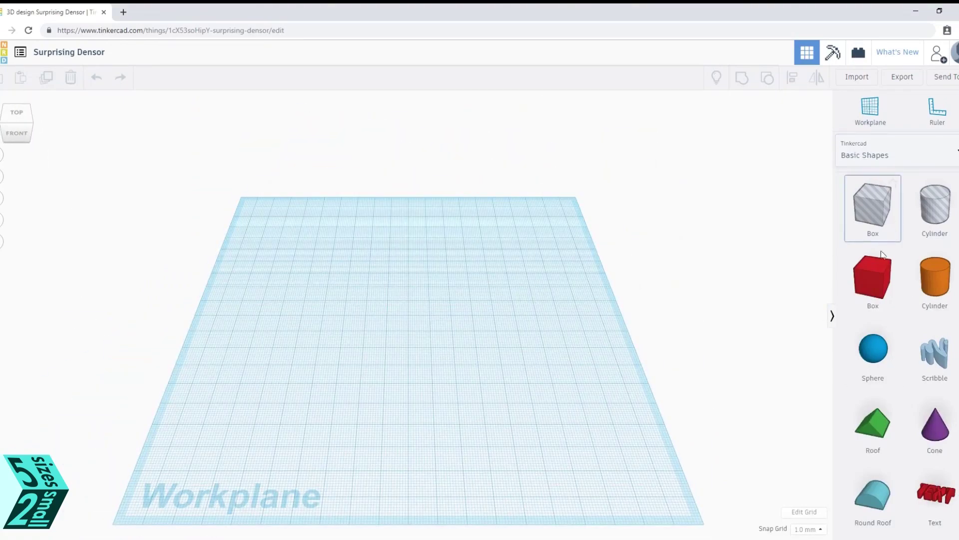
- Place an icosahedron from Basic Shapes on the workplane and set its height to 75 mm
scroll(883, 262, "down", 10)
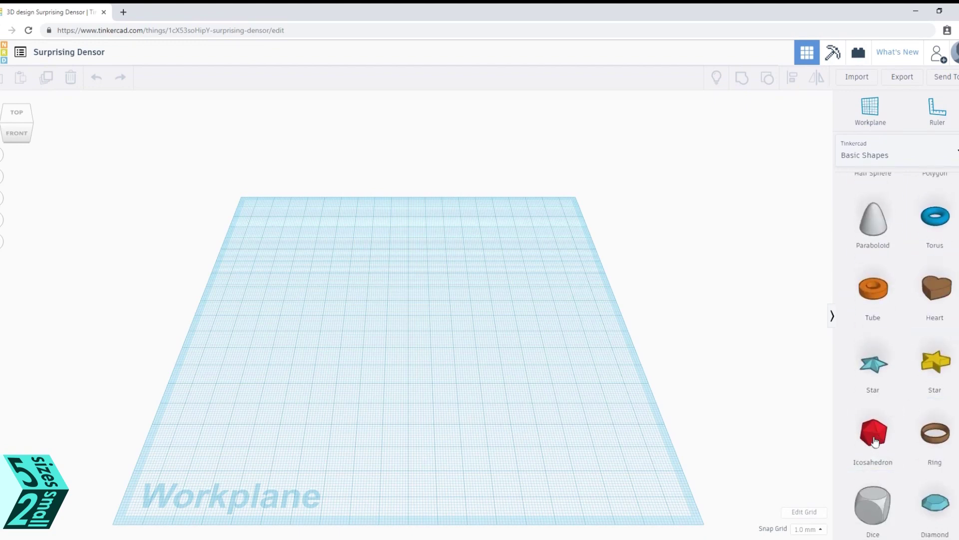
left_click_drag(872, 438, 407, 352)
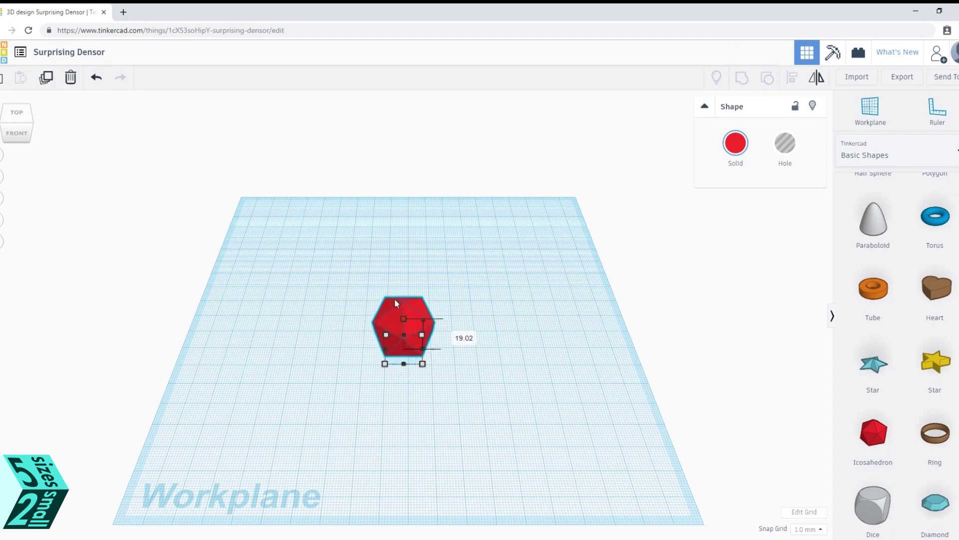
left_click_drag(395, 298, 394, 297)
left_click(456, 325)
key("Return")
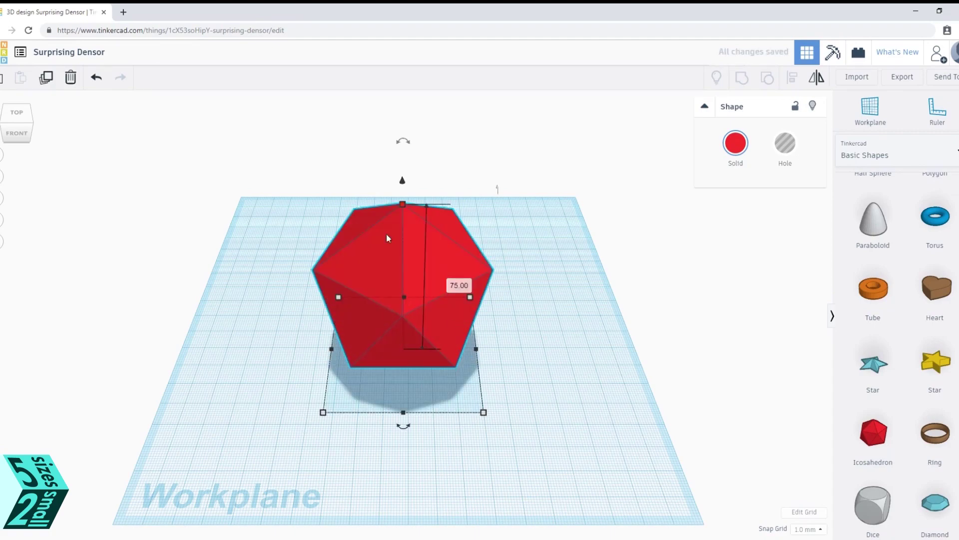
right_click_drag(412, 313, 815, 122)
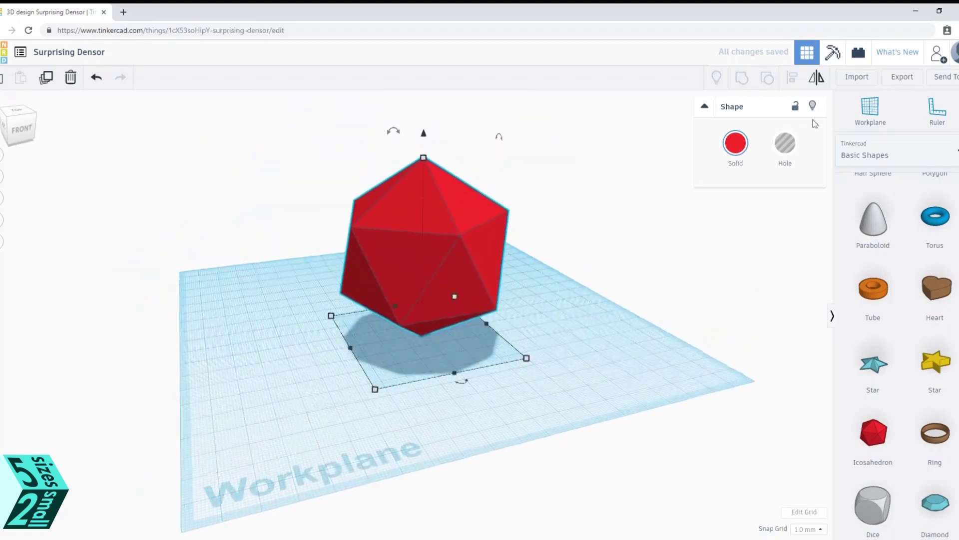
- Recolour the icosahedron from red to magenta using the Solid colour swatch
left_click(735, 144)
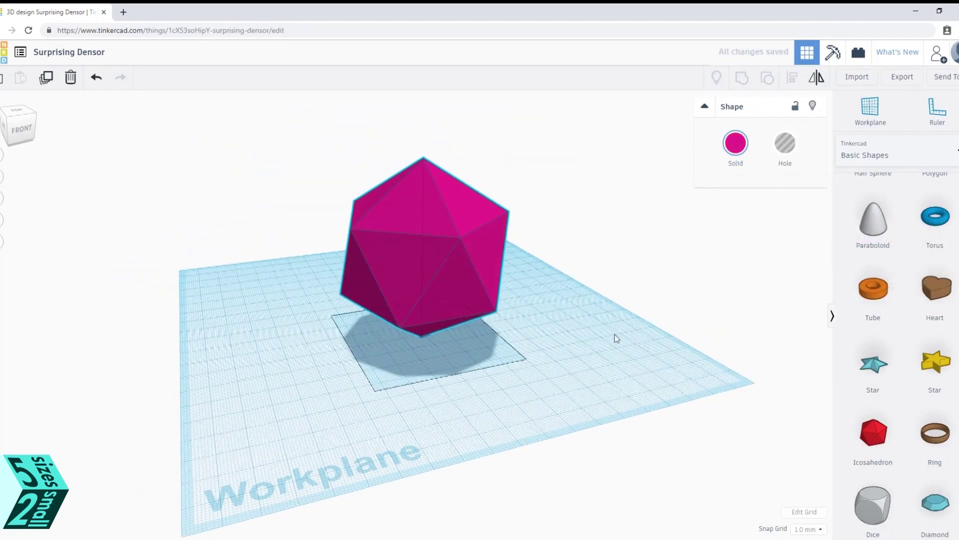
right_click_drag(593, 369, 574, 353)
left_click(529, 272)
left_click(359, 244)
- Set a workplane on a die face, drop in text reading 20, and make it a hole
left_click(541, 300)
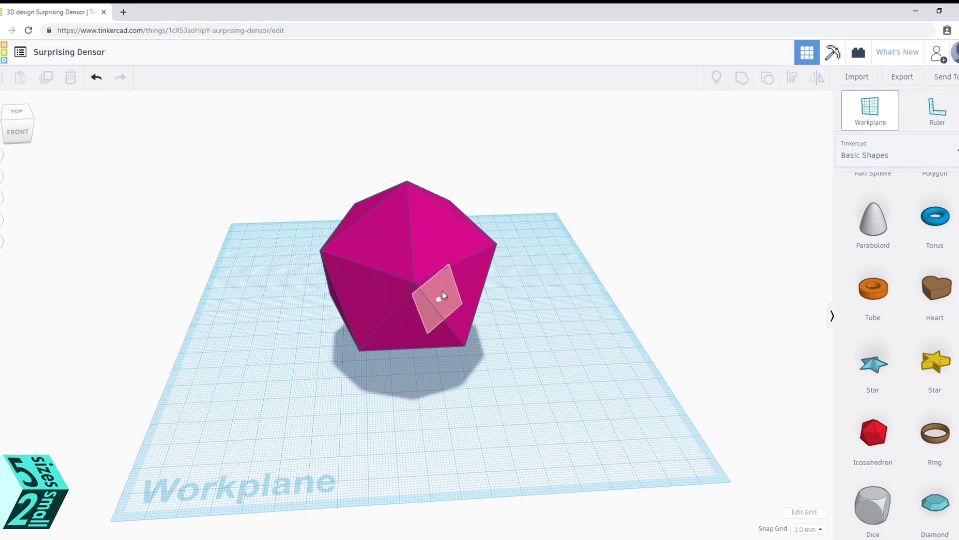
left_click(374, 240)
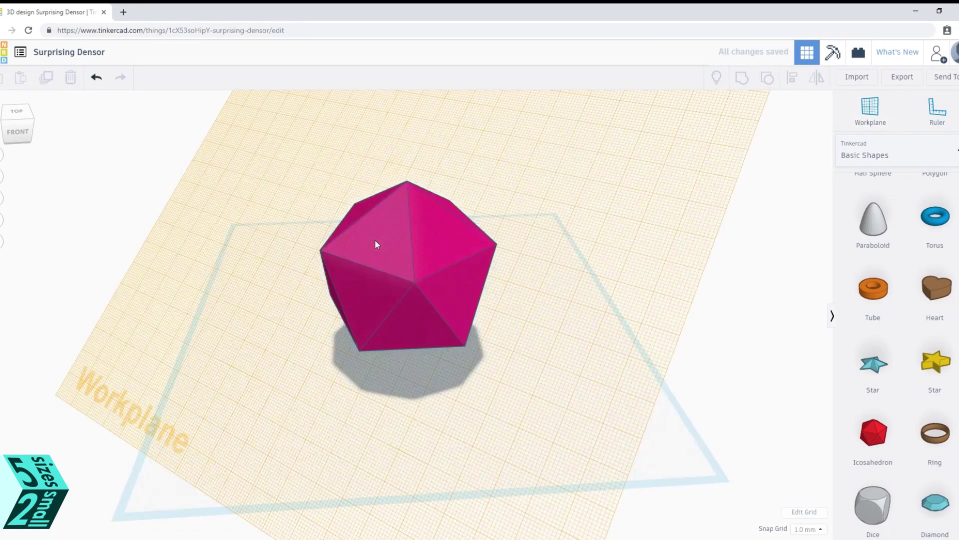
scroll(948, 466, "up", 7)
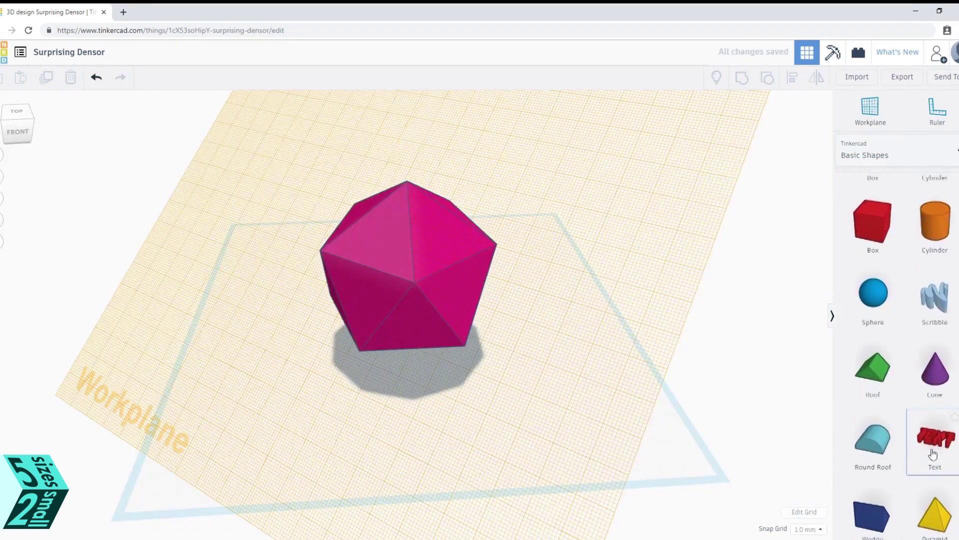
left_click_drag(740, 381, 379, 238)
type("20")
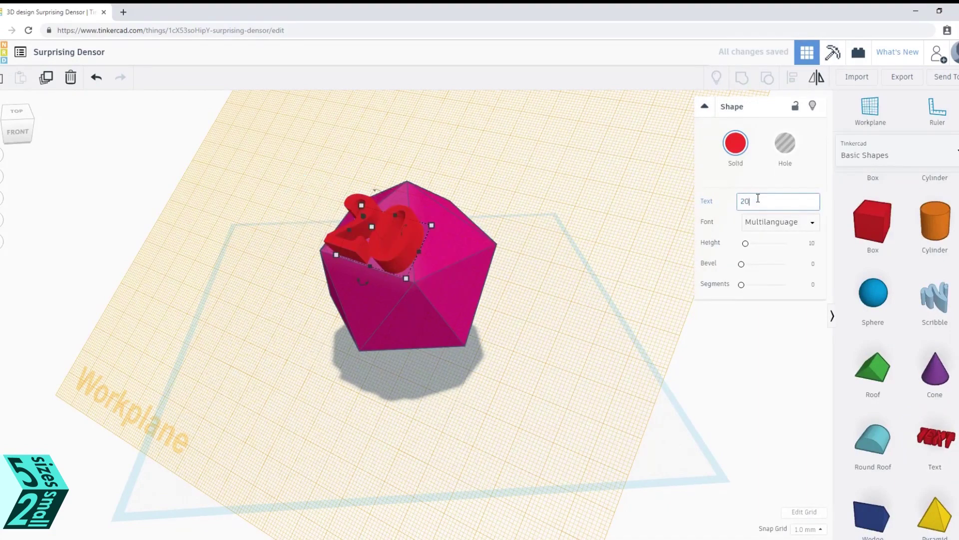
left_click(783, 146)
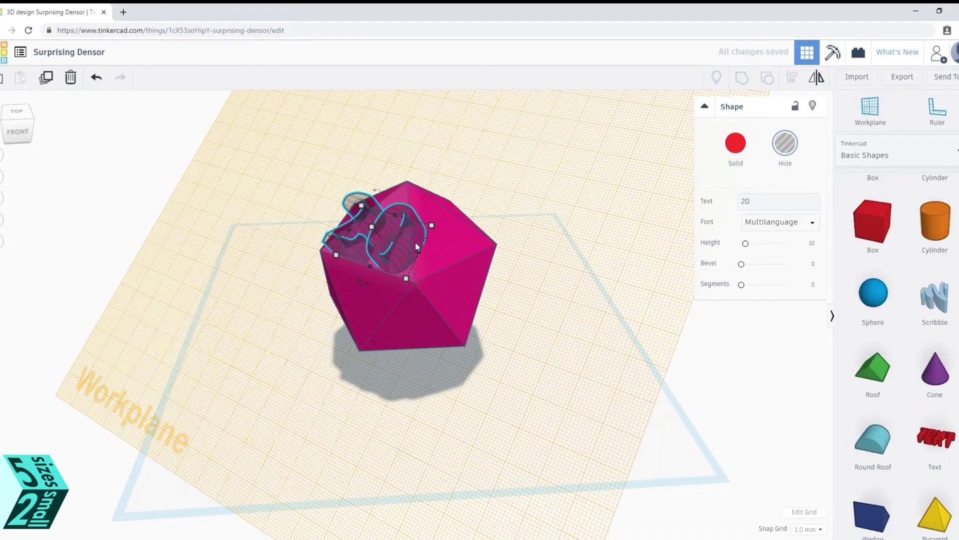
right_click_drag(346, 365, 424, 371)
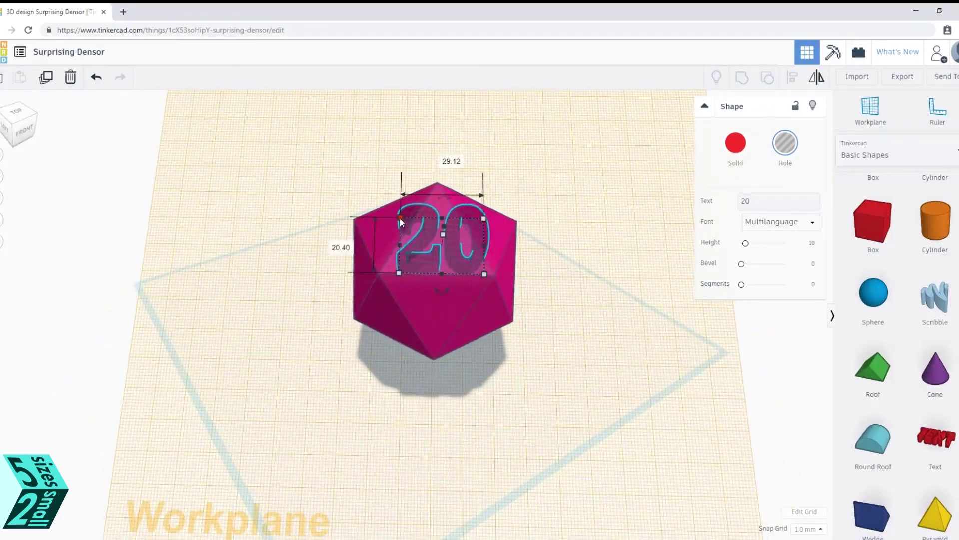
- Scale the 20 hole to 11 mm tall and centre it on the face
left_click_drag(400, 218, 412, 228)
left_click(336, 247)
type("11")
key("Return")
left_click_drag(470, 266, 440, 251)
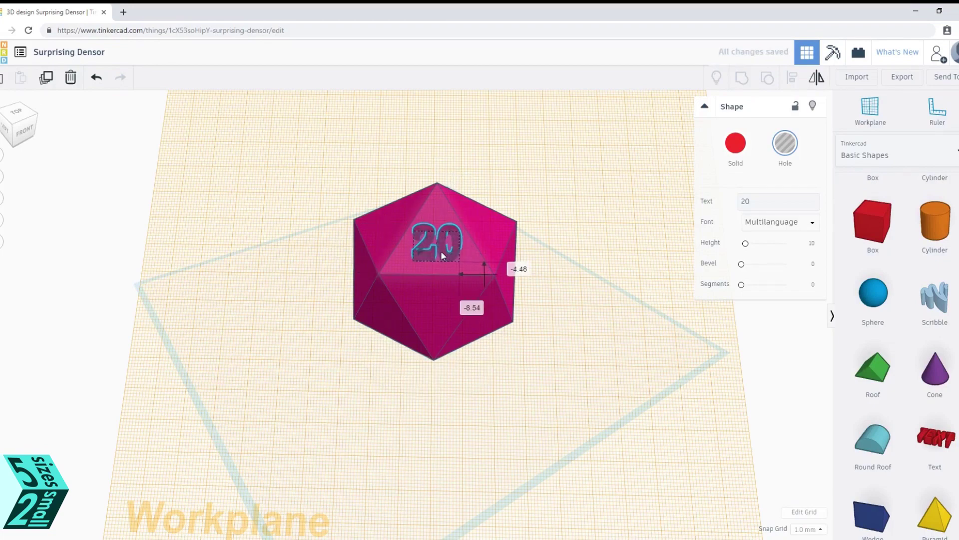
right_click_drag(440, 251, 577, 311)
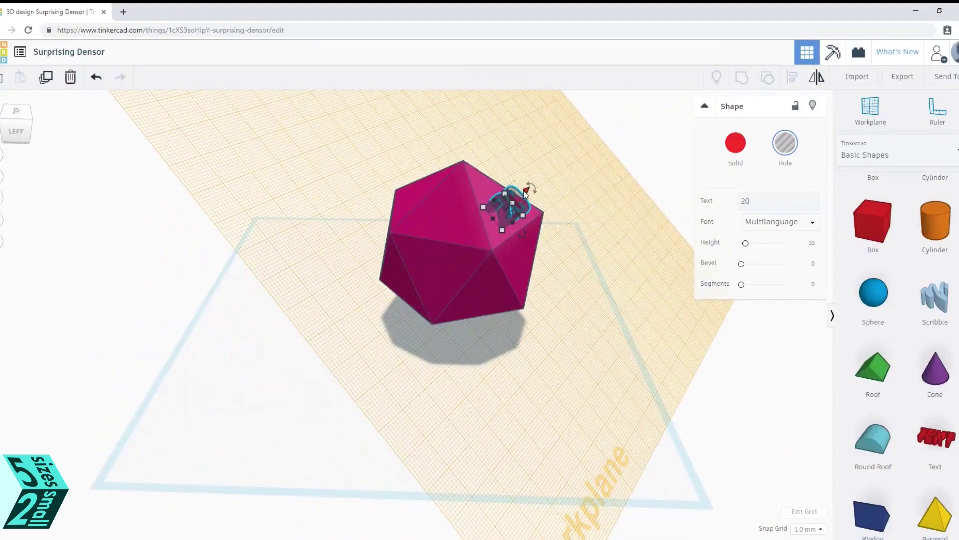
- Rotate the 20 hole to match its face, then group it with the die to engrave it
left_click_drag(526, 190, 525, 191)
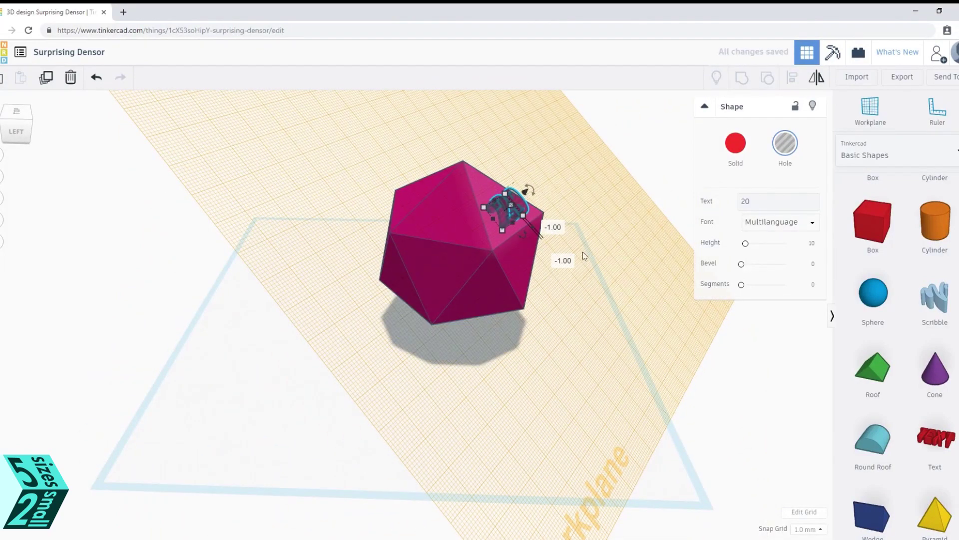
right_click_drag(587, 268, 447, 367)
left_click(402, 270, "shift")
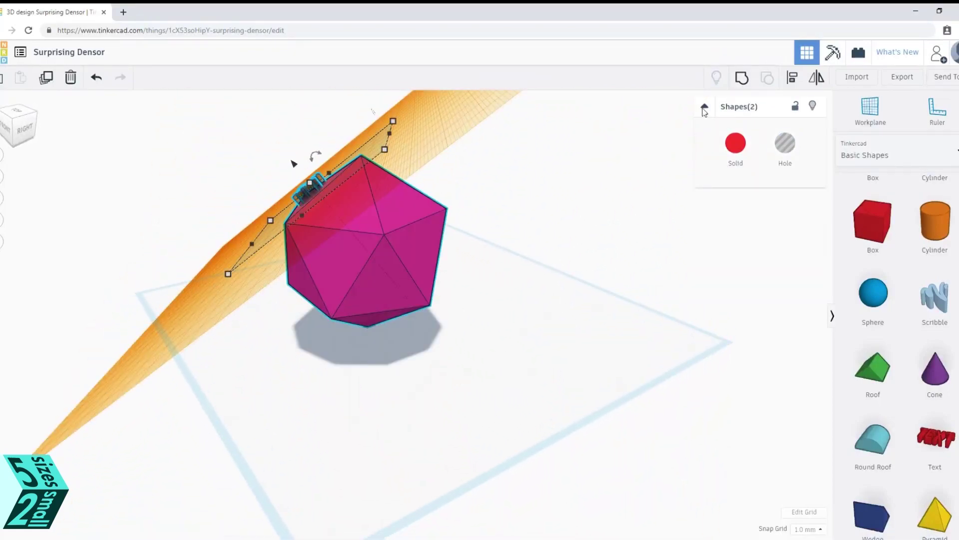
left_click(743, 81)
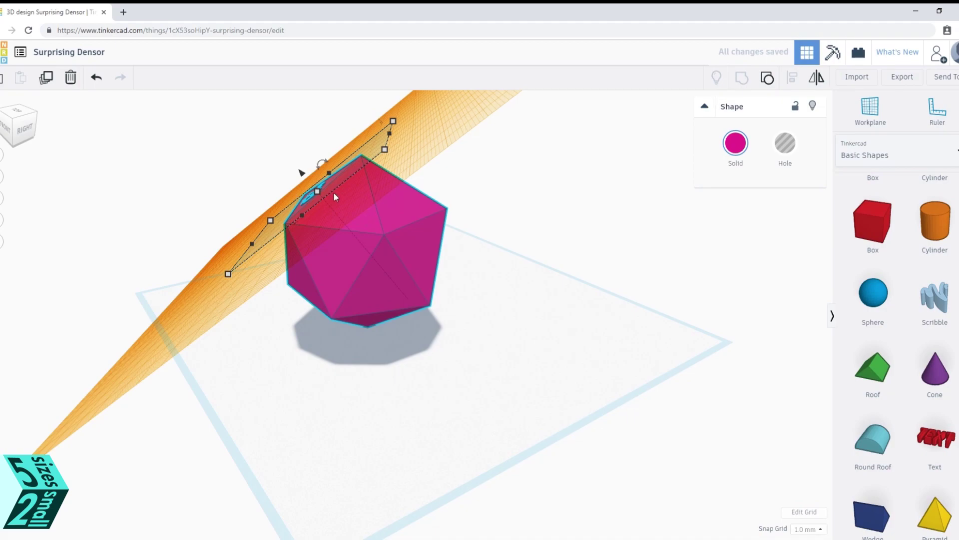
right_click_drag(271, 354, 307, 291)
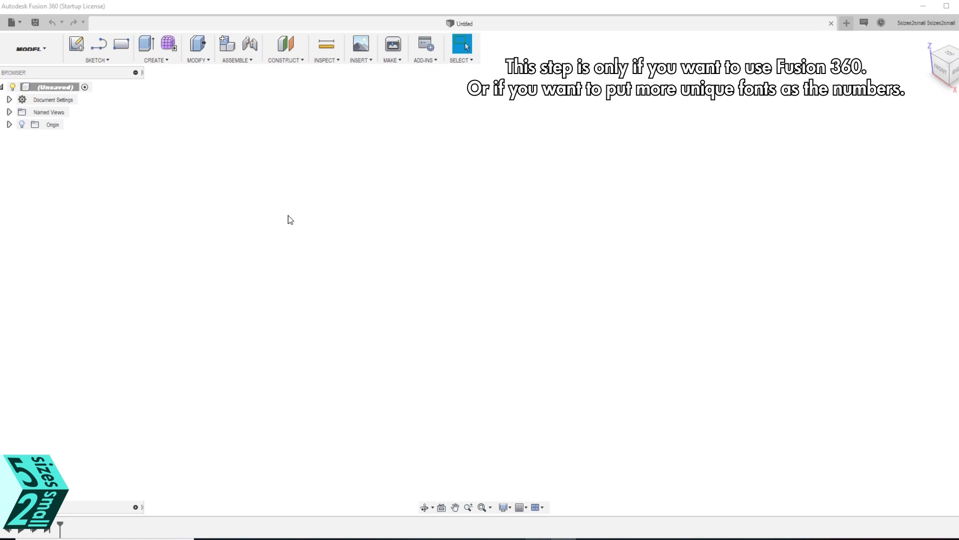
- Open the 22 mm icosahedron file from this computer in Fusion 360
key("ctrl+o")
left_click(350, 382)
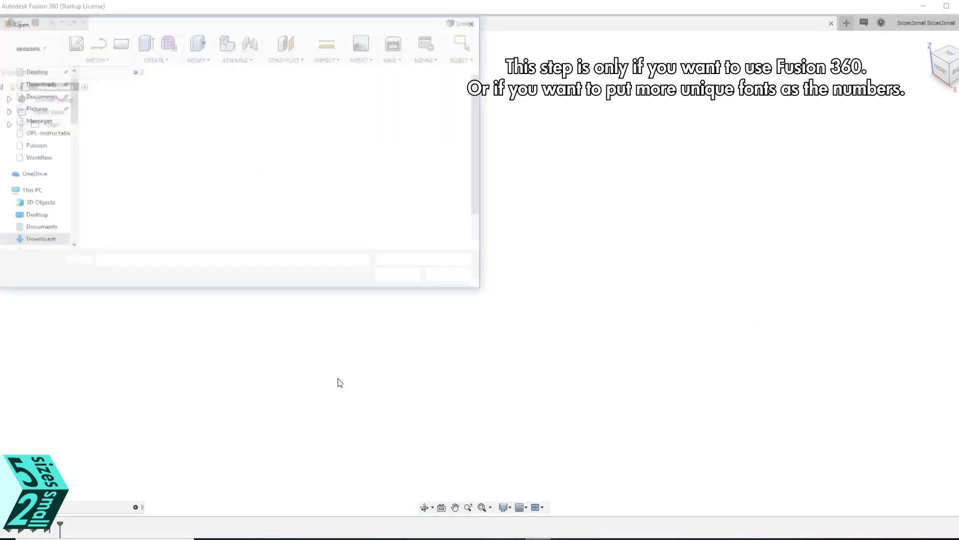
left_click(410, 278)
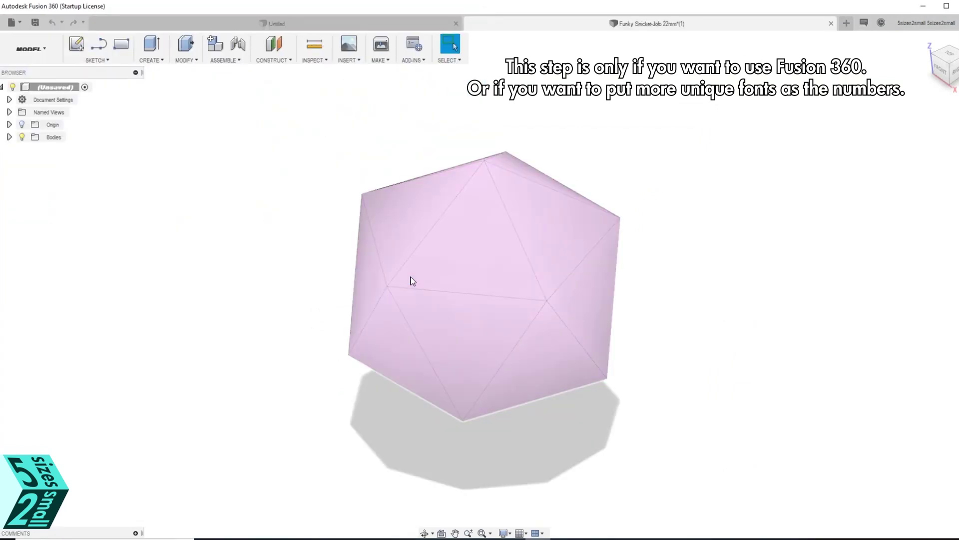
- Convert the icosahedron mesh to a solid BRep body in a new component
left_click(548, 328)
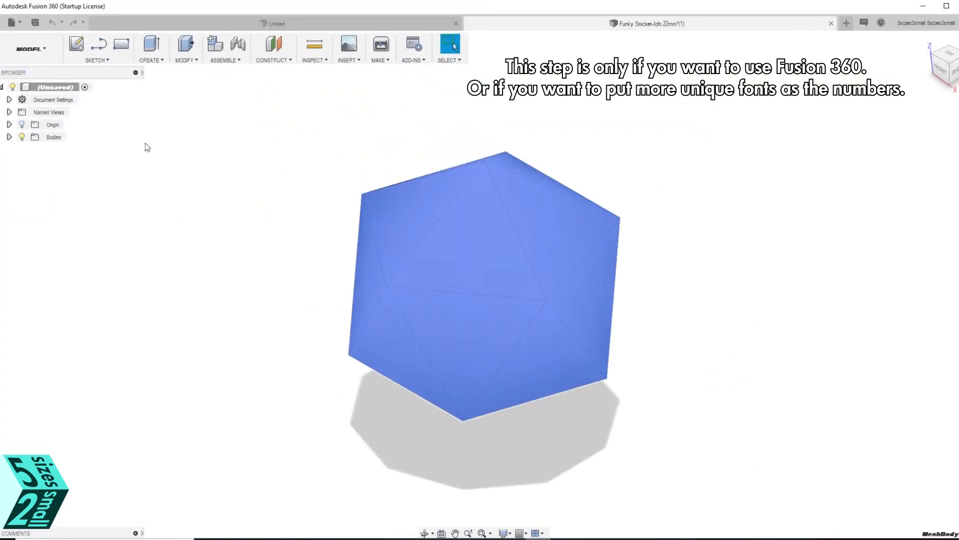
left_click(194, 60)
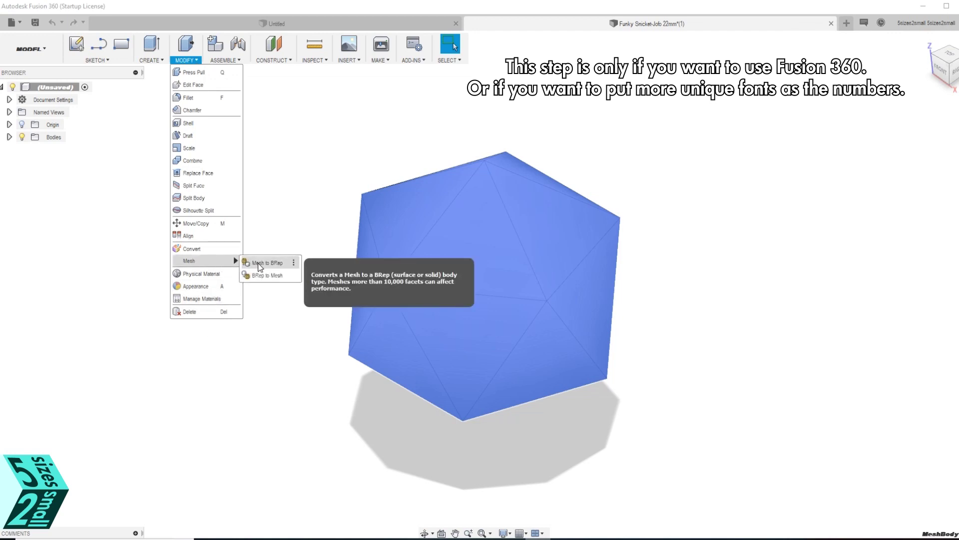
left_click(259, 264)
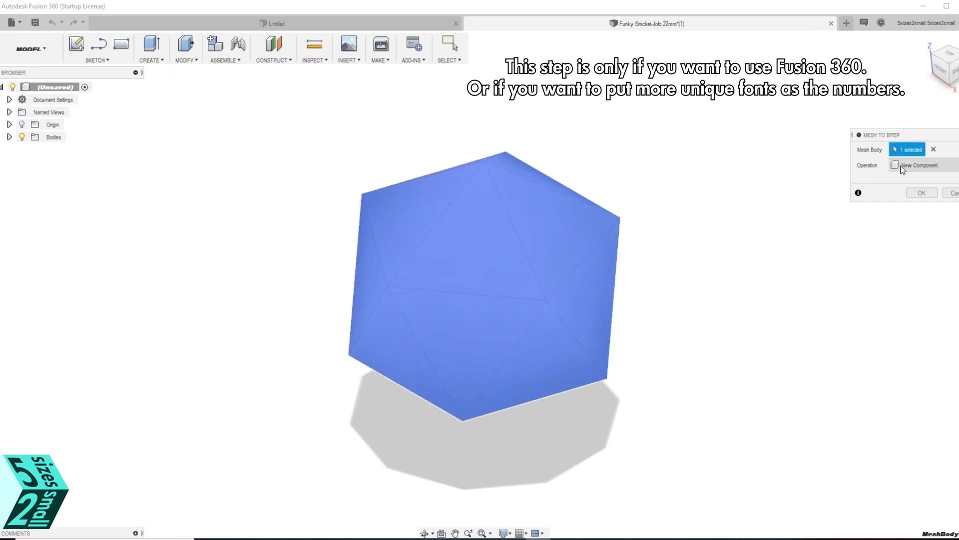
left_click(919, 192)
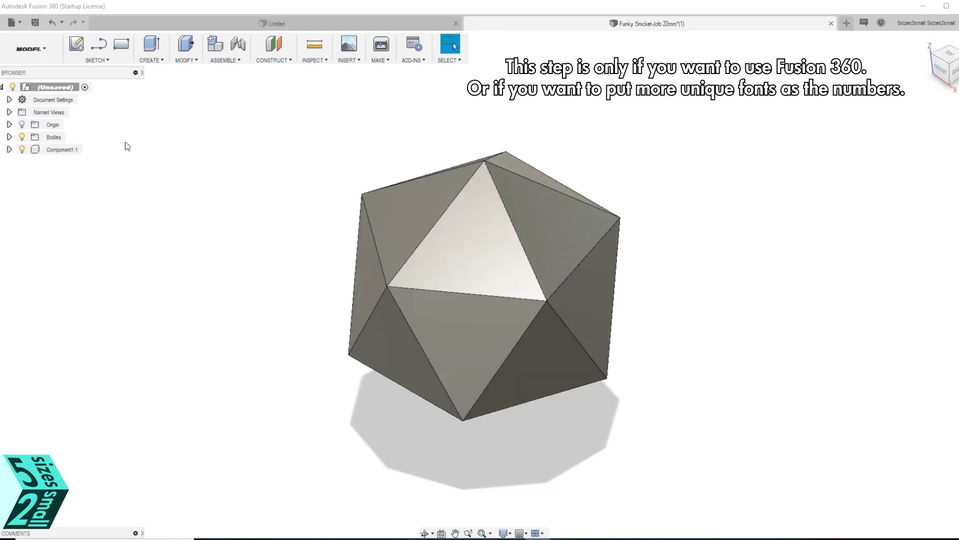
- Create a new sketch on the icosahedron's front triangular face
left_click(469, 256)
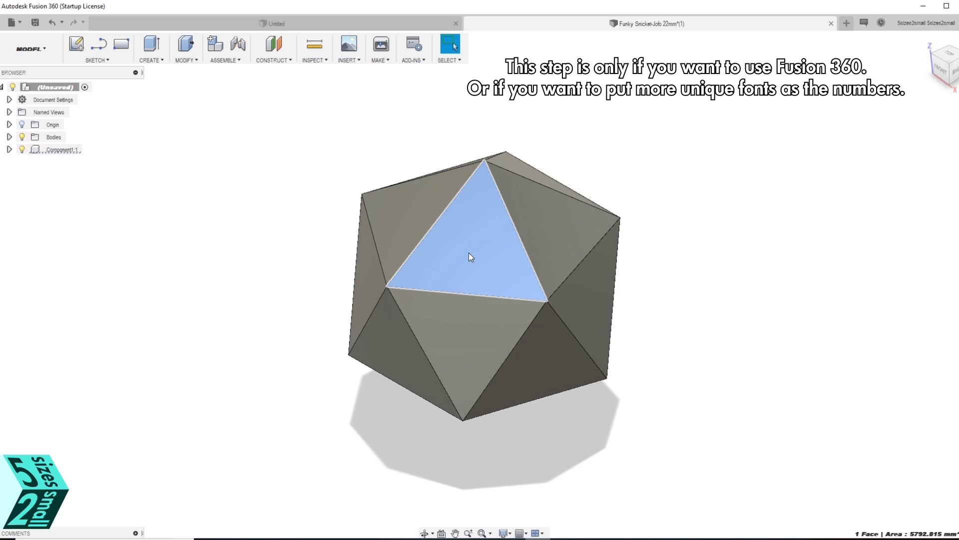
right_click(467, 249)
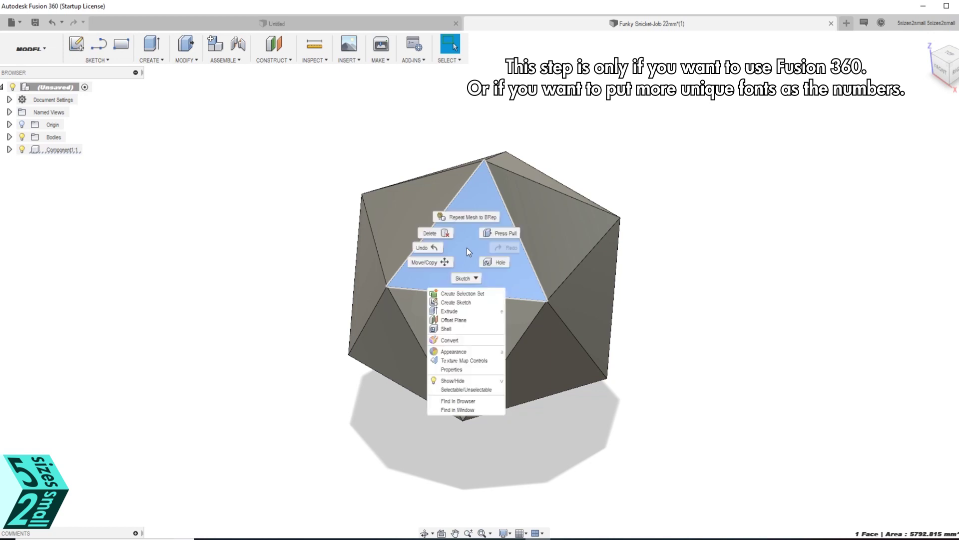
left_click(779, 243)
left_click(108, 61)
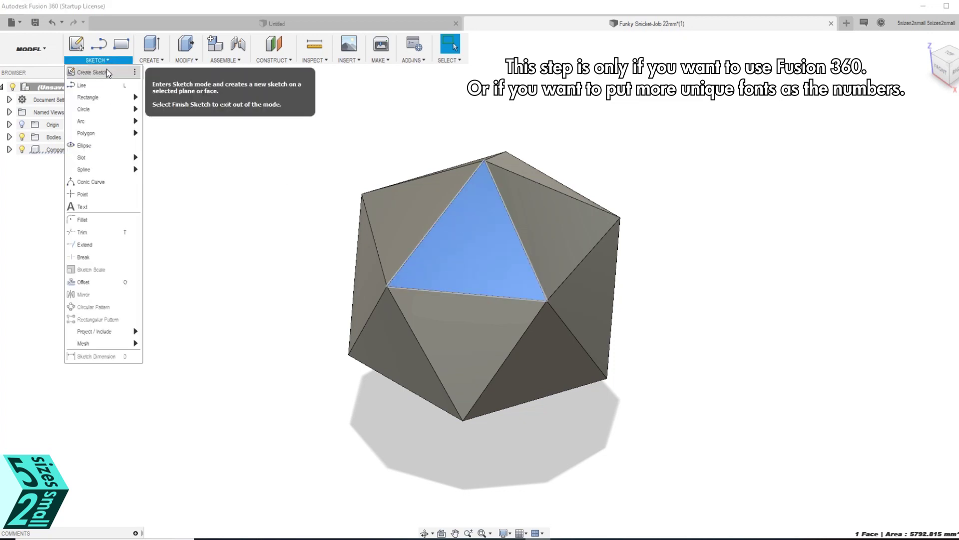
left_click(107, 72)
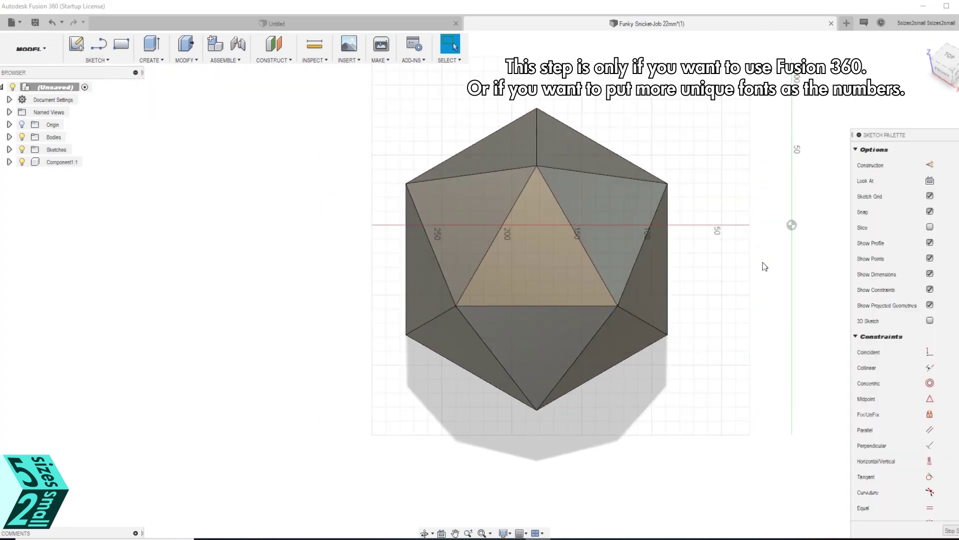
- Select the triangle profile and start the sketch Text tool
left_click(532, 247)
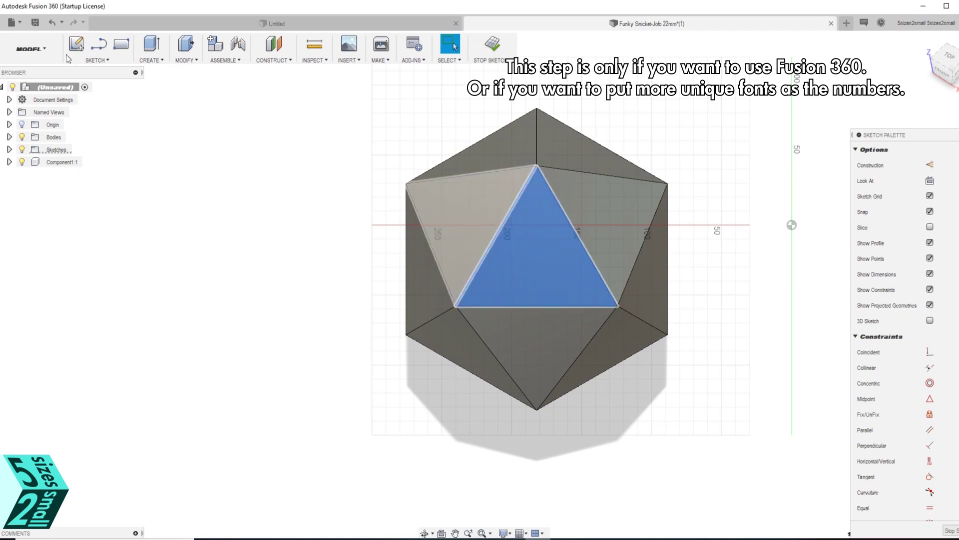
left_click(100, 60)
left_click(94, 207)
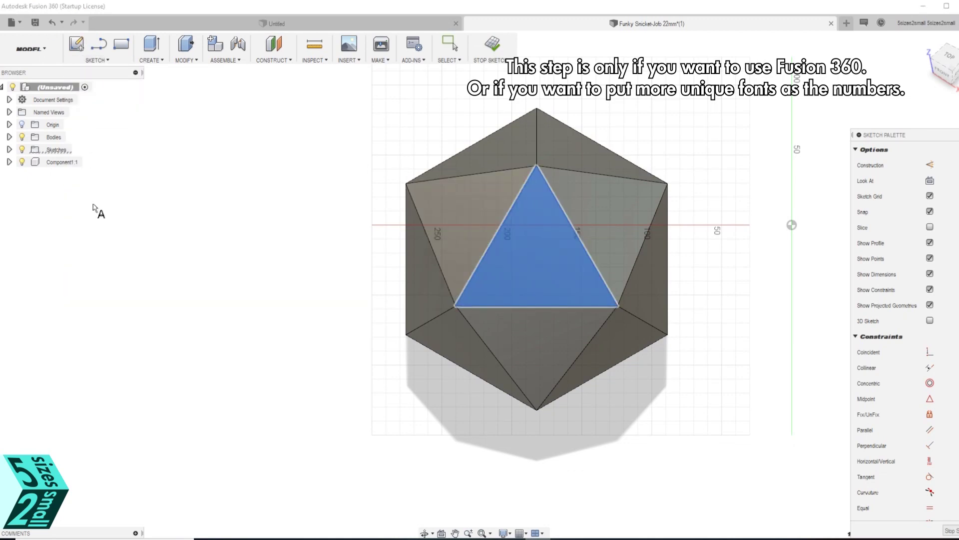
- Place 50 mm-tall text reading 20 centred on the triangular face
left_click(517, 277)
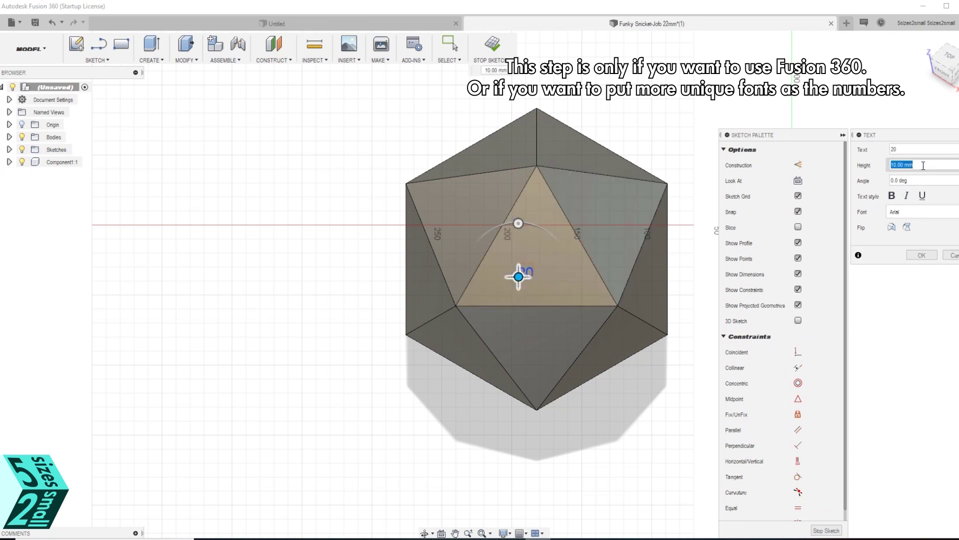
type("50")
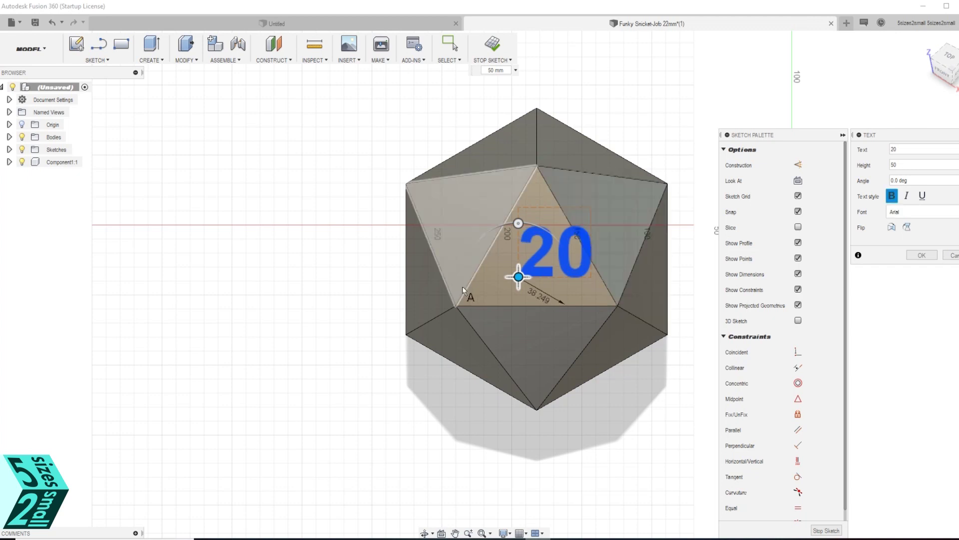
left_click_drag(518, 277, 499, 289)
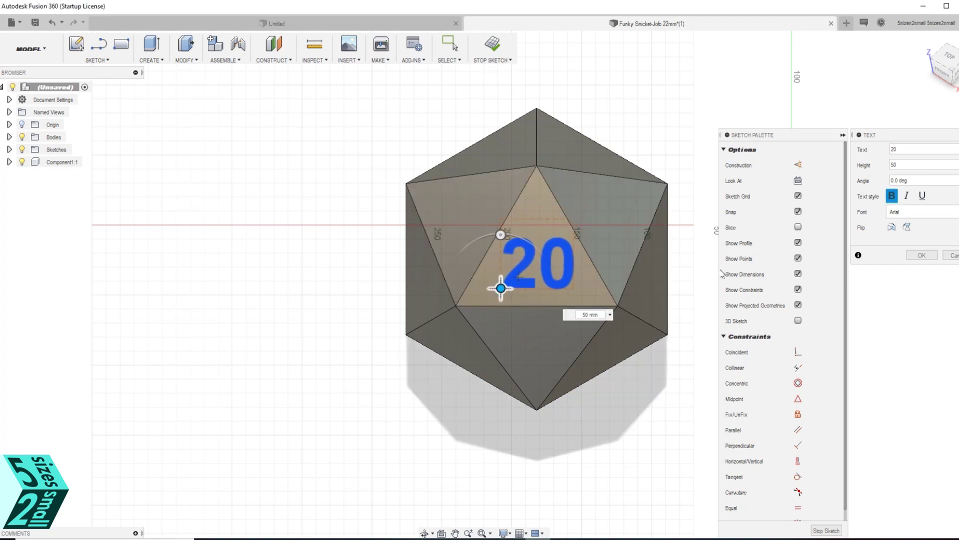
left_click(929, 255)
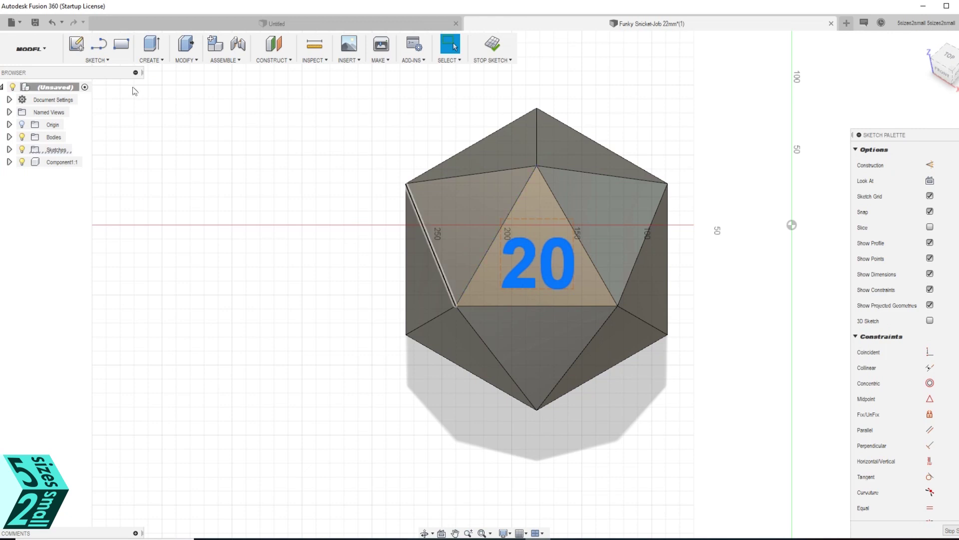
- Extrude the 20 text -1 mm as a cut to engrave it into the face
left_click(165, 62)
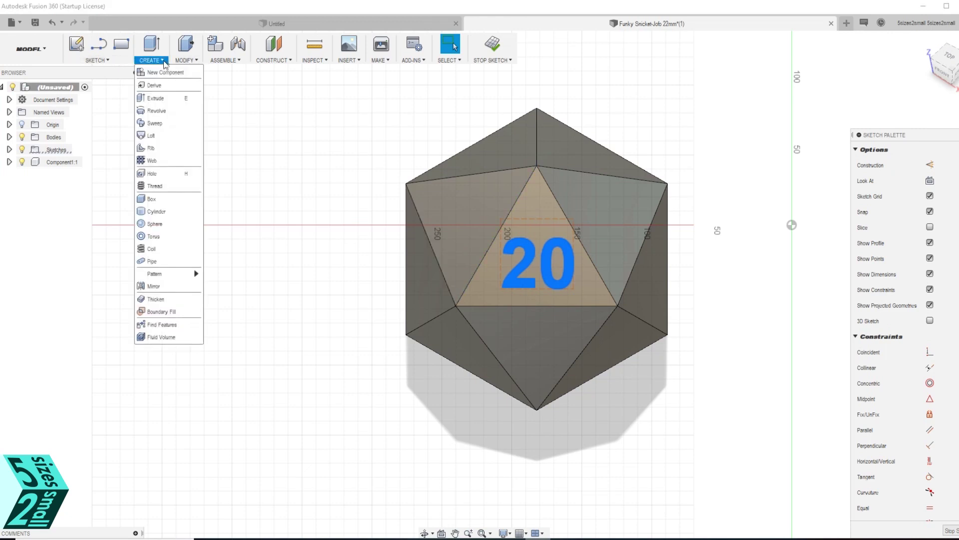
left_click(155, 98)
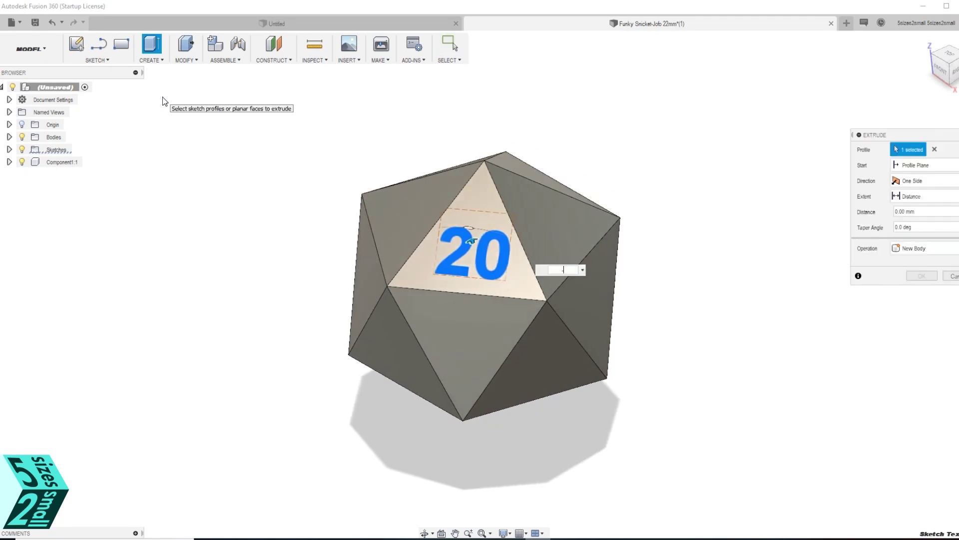
type("-1")
key("Return")
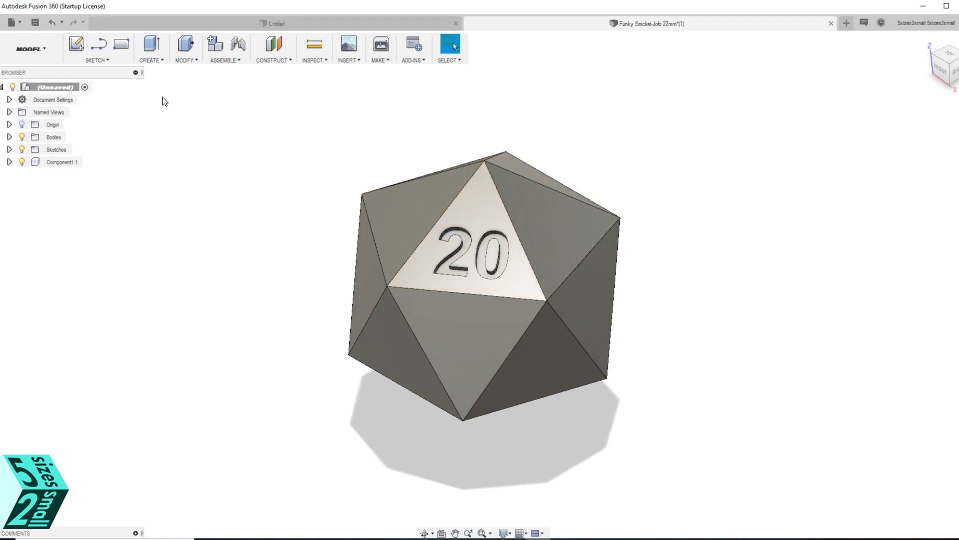
- Sketch on other faces and position the 10, 17 and 16 numbers on them
right_click(466, 300)
left_click(460, 365)
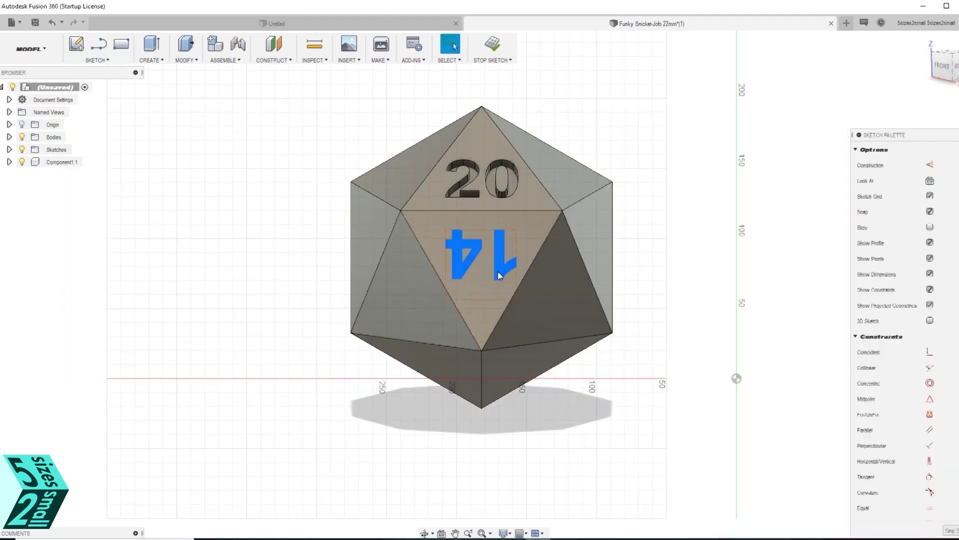
left_click(113, 62)
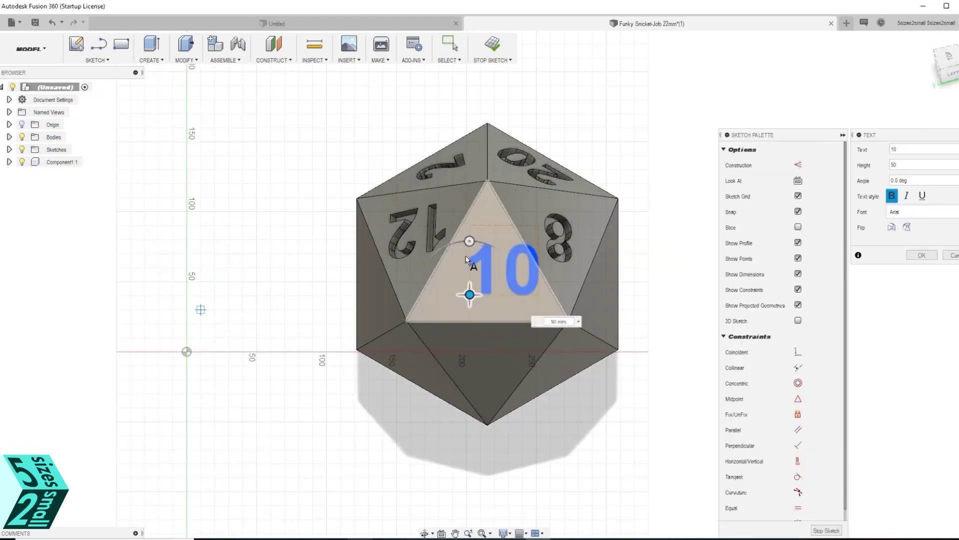
left_click_drag(470, 296, 469, 341)
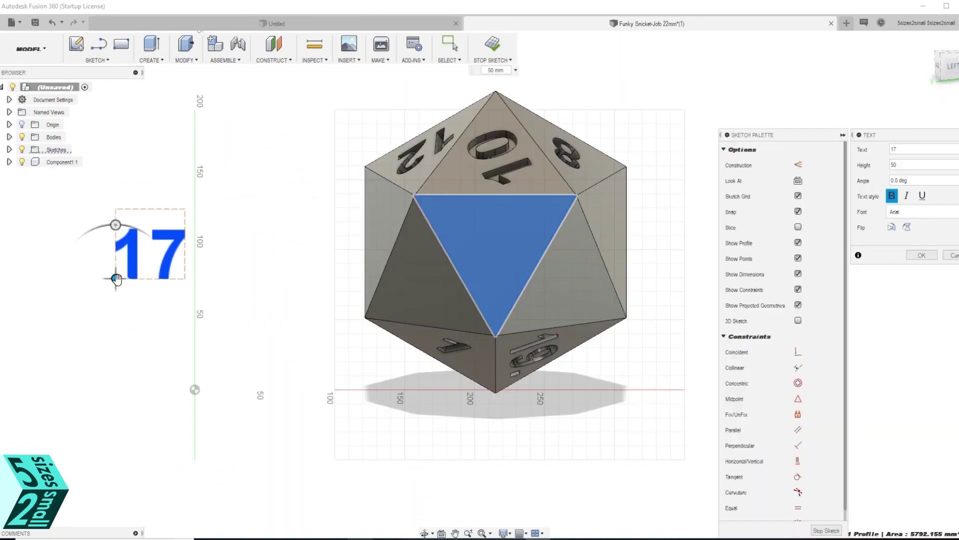
left_click_drag(117, 278, 459, 236)
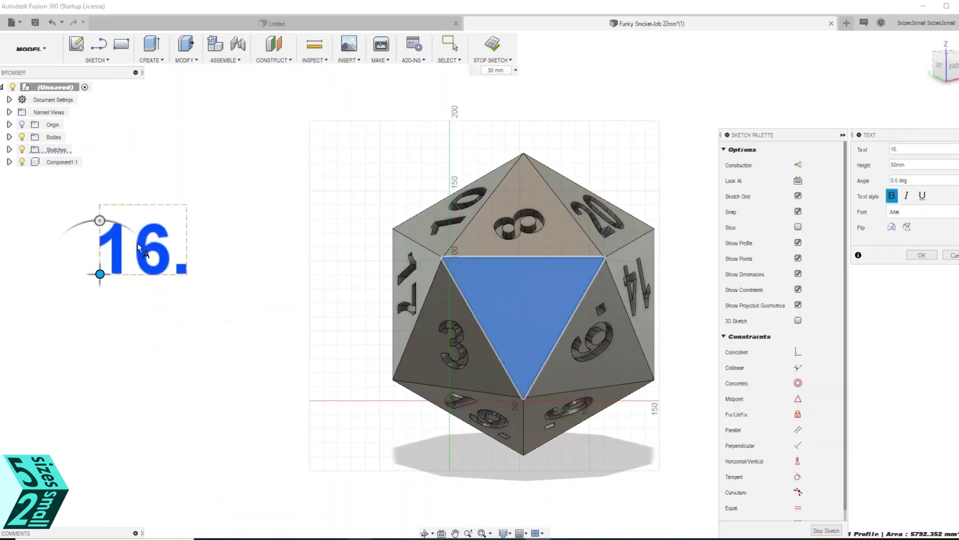
left_click_drag(100, 274, 555, 275)
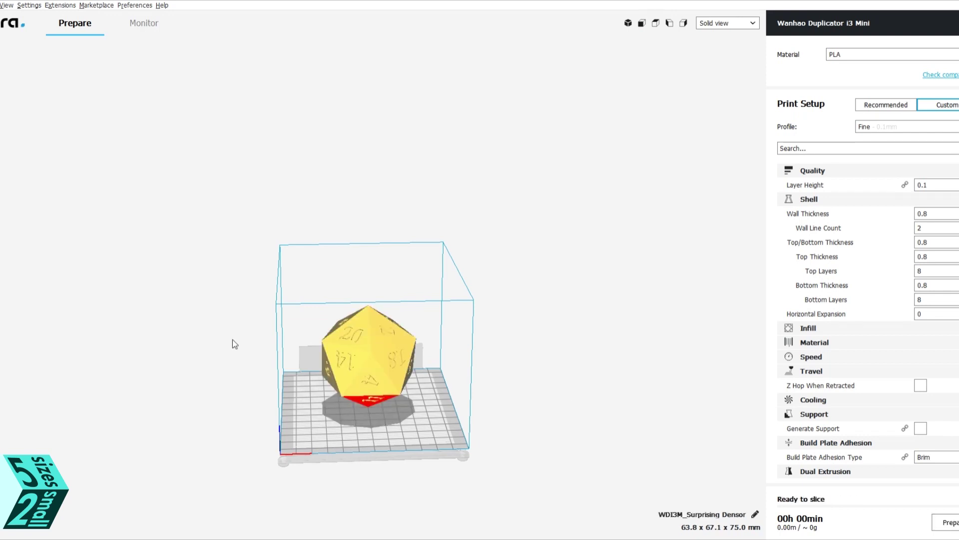
- Scale the D20 uniformly to 30 mm tall (40%), giving 25.5 x 26.8 x 30.0 mm
mouse_move(368, 463)
right_mouse_down()
mouse_move(327, 409)
mouse_move(329, 373)
mouse_move(396, 434)
mouse_move(406, 465)
mouse_move(362, 486)
mouse_move(350, 483)
mouse_move(354, 460)
right_mouse_up()
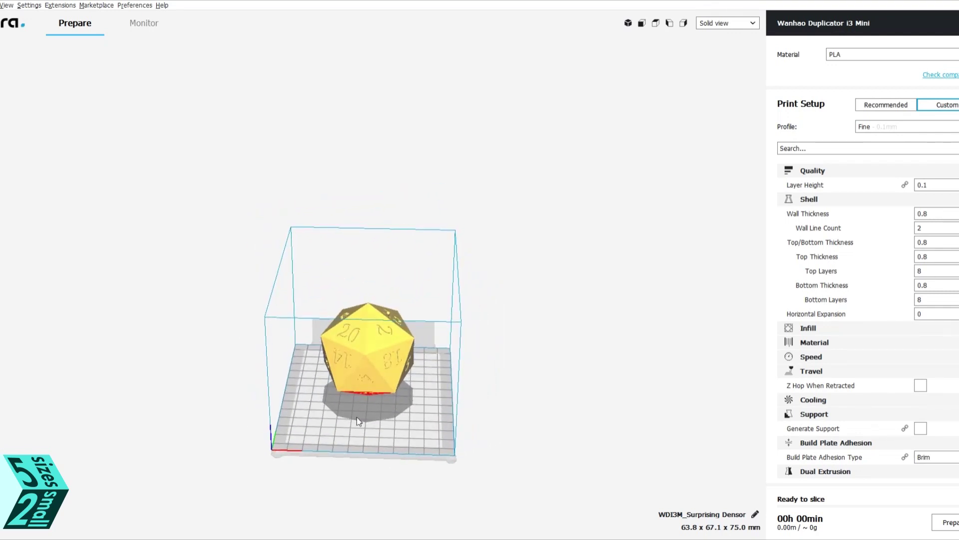
left_click(385, 361)
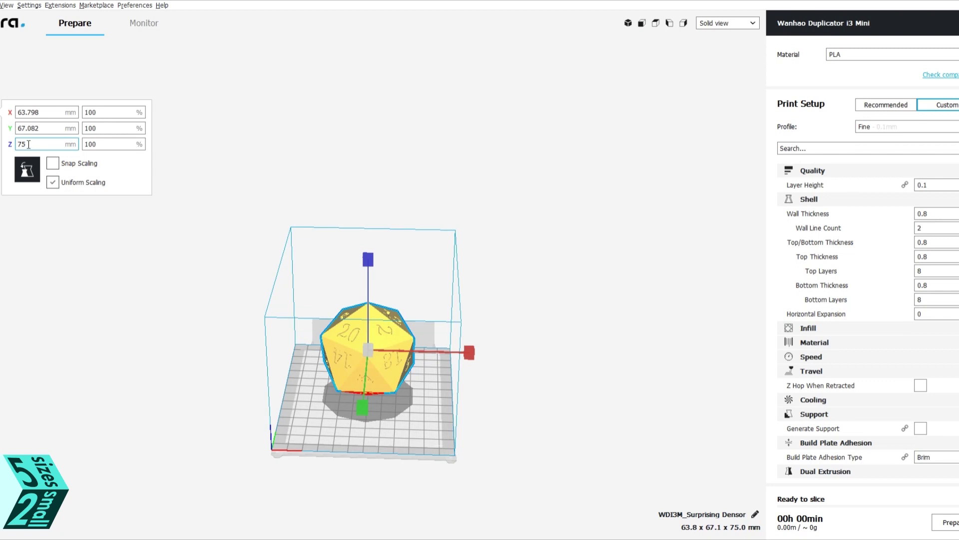
double_click(28, 144)
key("Return")
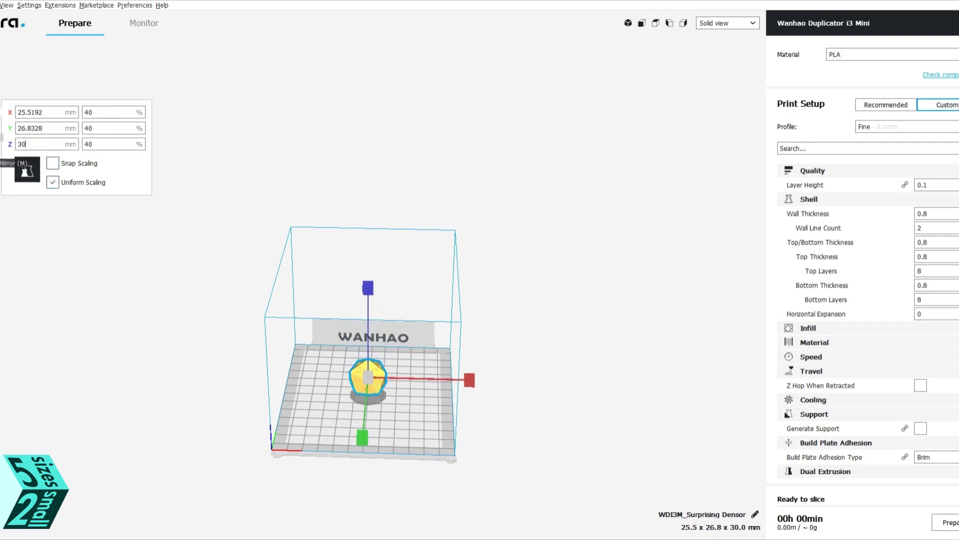
right_click_drag(448, 497, 452, 432)
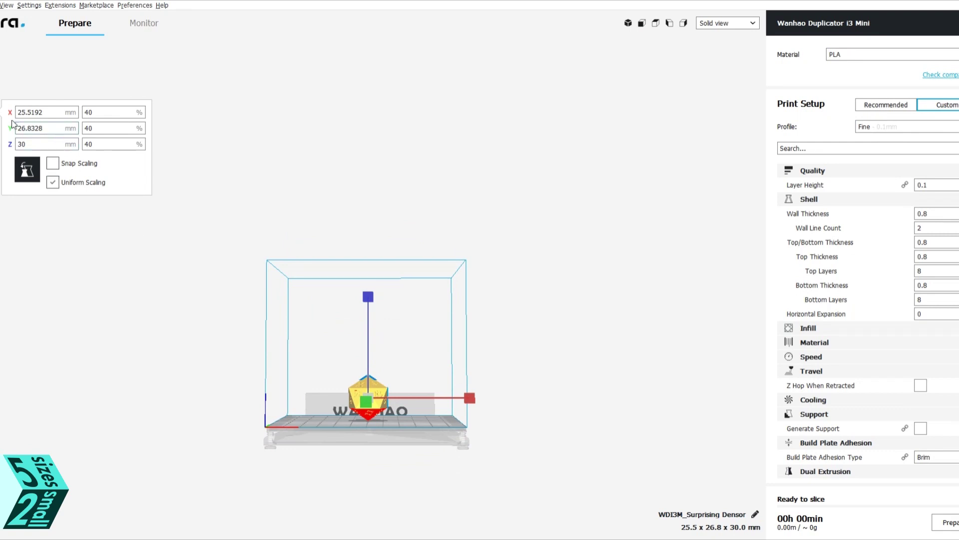
- Rotate the die to lie flat on one face on the build plate
left_click(1, 137)
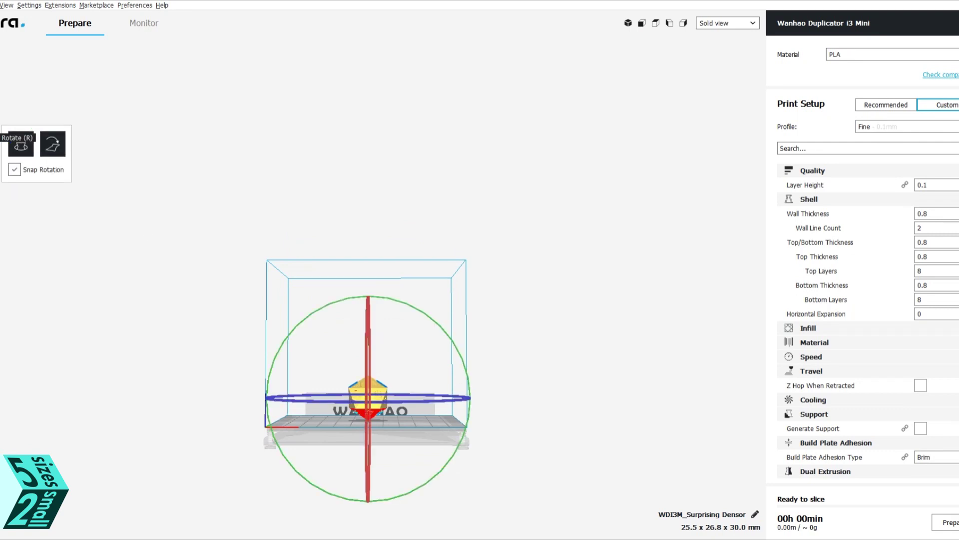
left_click(46, 145)
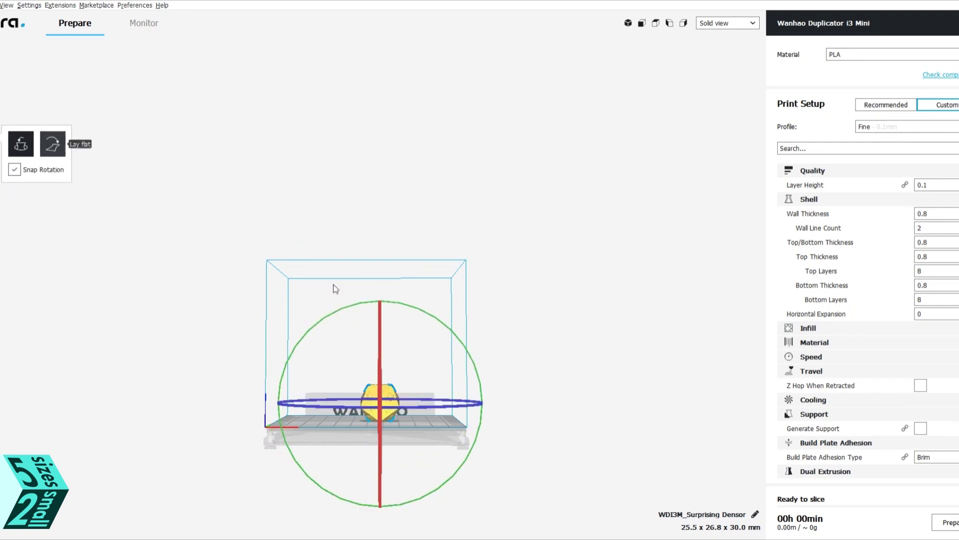
right_click_drag(369, 465, 401, 478)
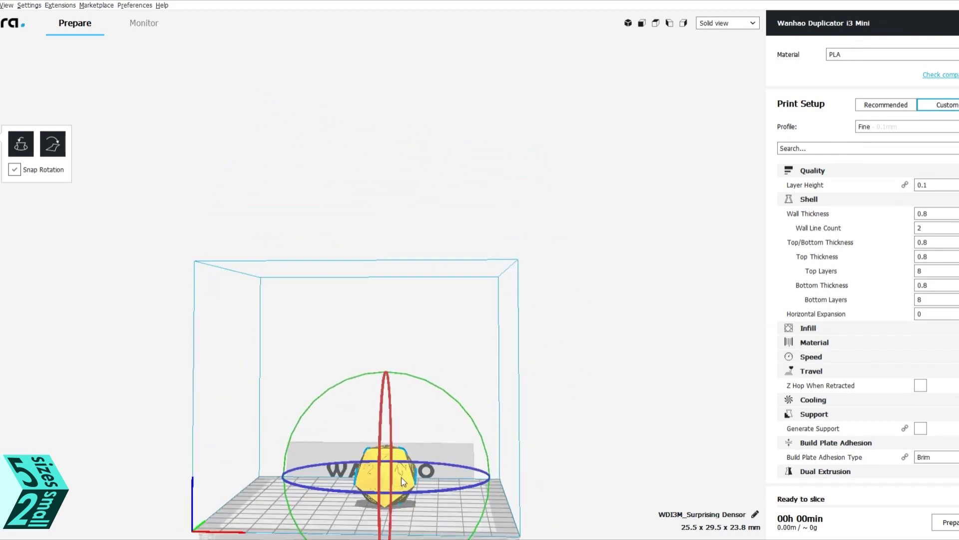
- Check the die is at 40% scale, 25.5 x 29.5 x 23.8 mm, with Z at 0
left_click(1, 113)
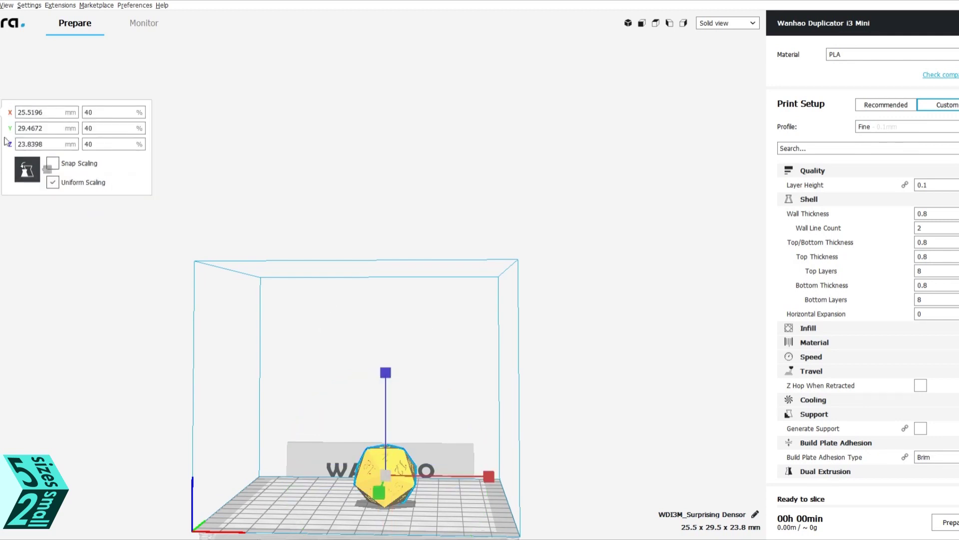
left_click(1, 86)
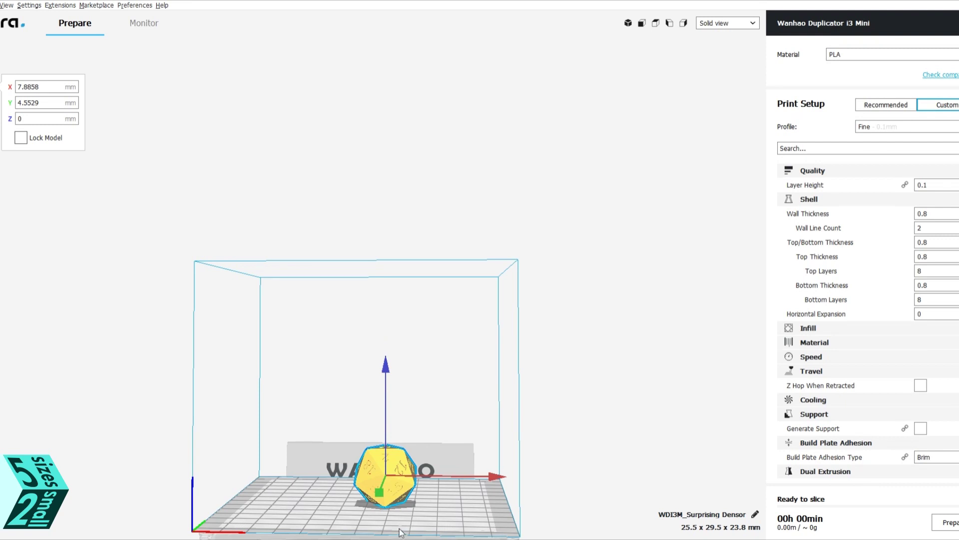
right_click_drag(400, 525, 476, 478)
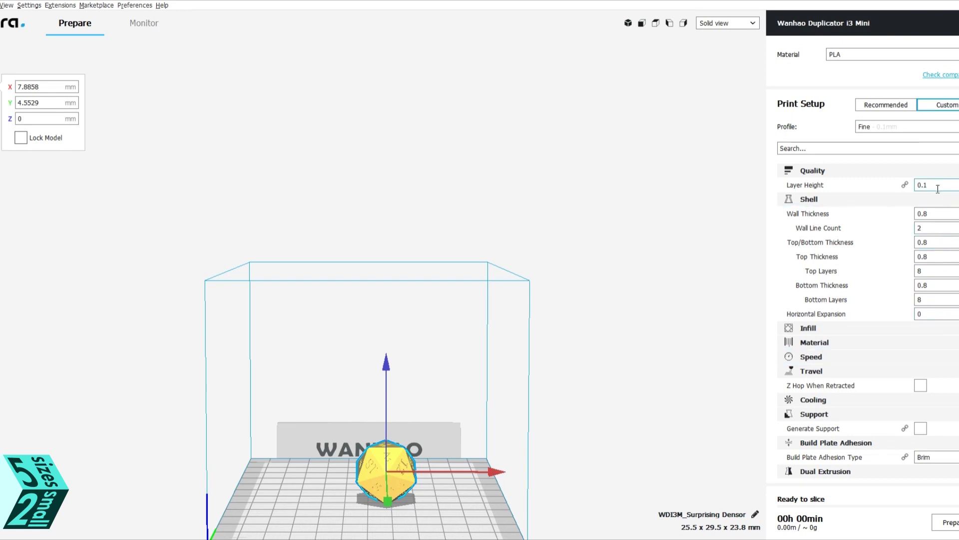
- Set the infill density to 35% in the Custom print settings
mouse_move(938, 189)
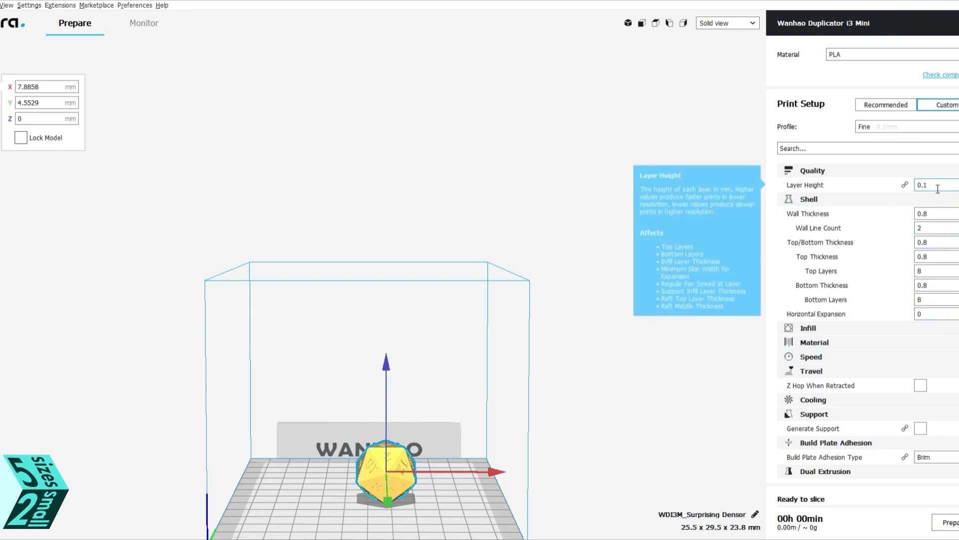
left_click(903, 327)
mouse_move(904, 344)
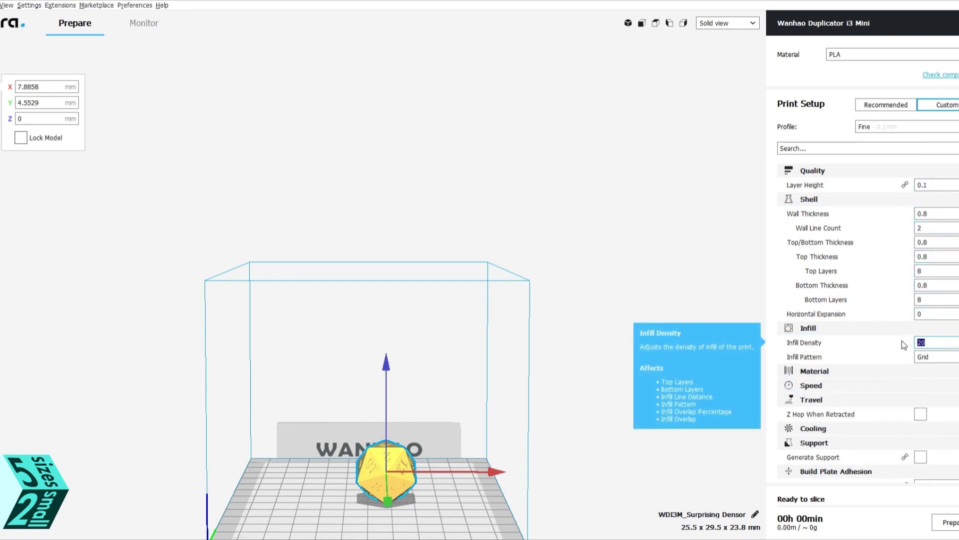
type("35")
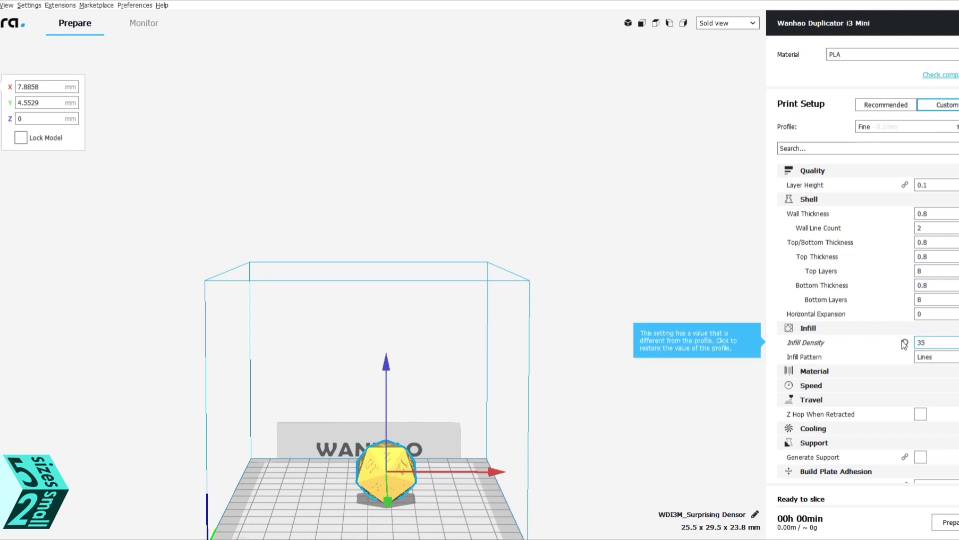
scroll(899, 372, "down", 1)
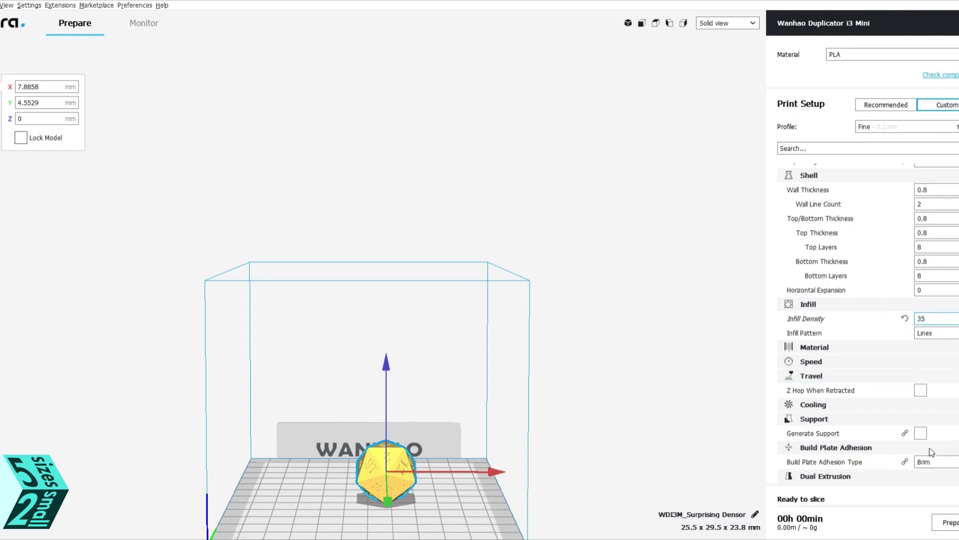
- Enable supports with a 60° overhang angle and slice: 49 minutes, about 6 g
left_click(921, 434)
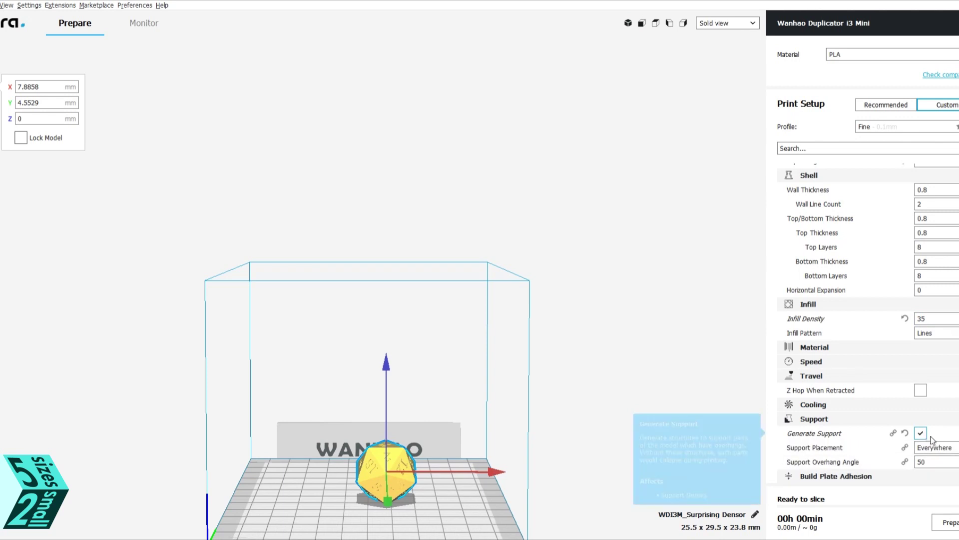
left_click(920, 463)
type("3")
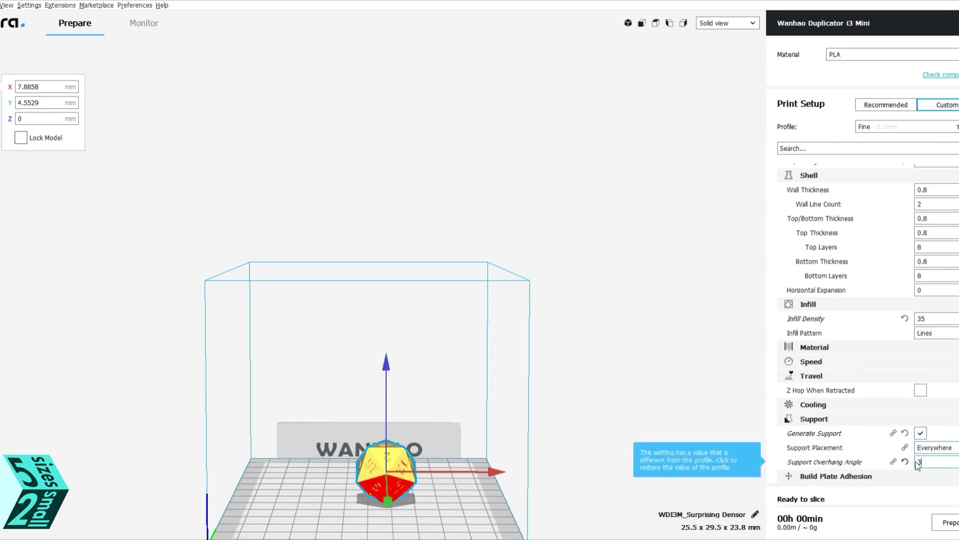
type("60")
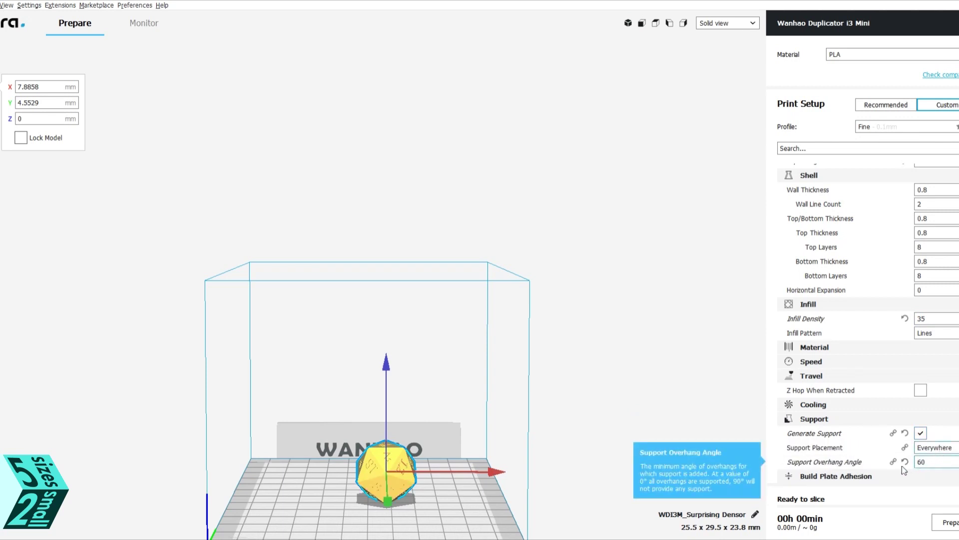
scroll(894, 458, "down", 1)
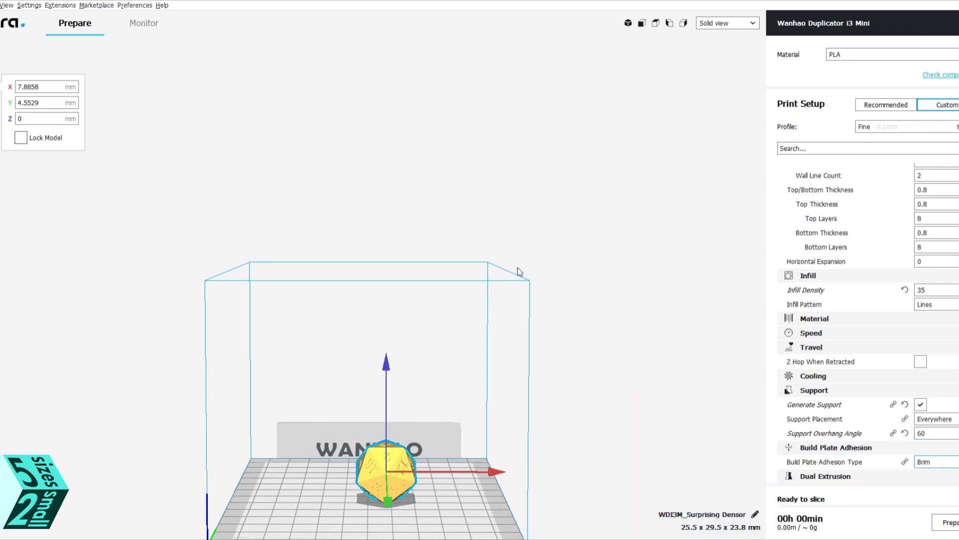
scroll(535, 304, "down", 3)
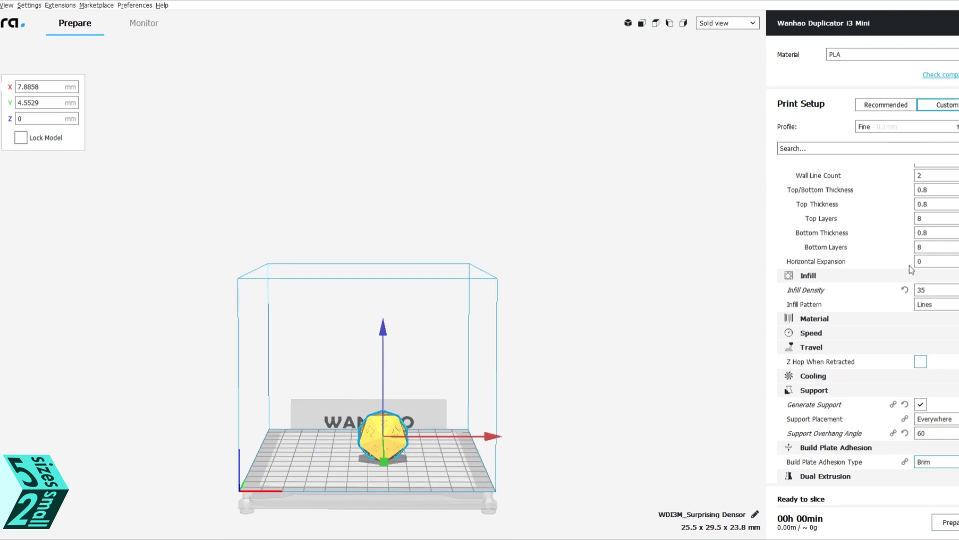
left_click(948, 526)
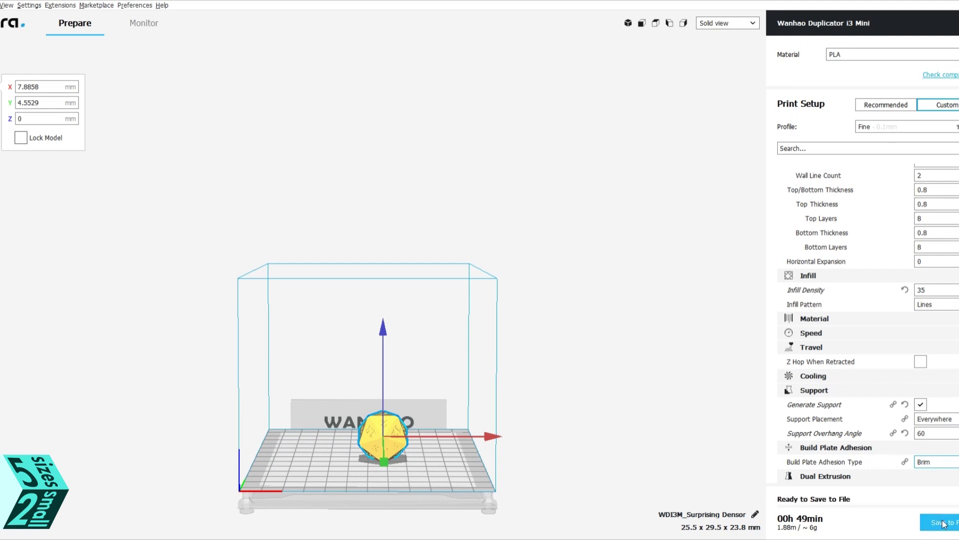
- Watch the D20 print on the 3D printer, then bring up an empty Pepakura Designer 4 project
mouse_move(805, 529)
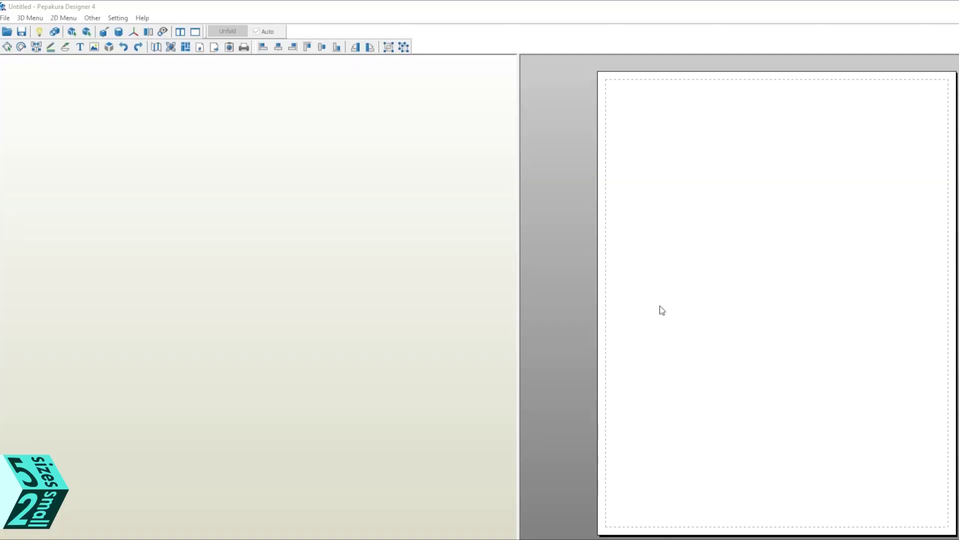
- Import d20-22mm with auto-detected format, no flip, unchanged orientation and no invert
left_click(7, 31)
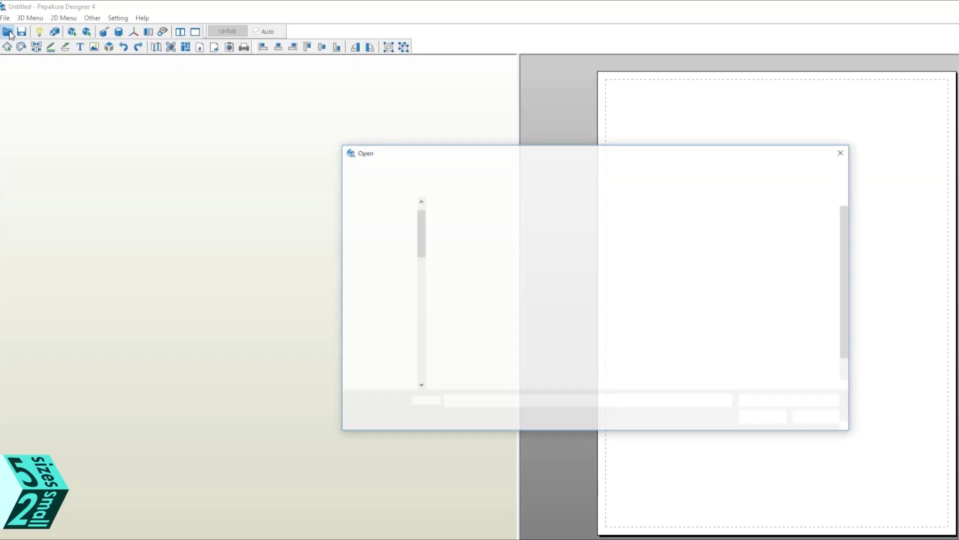
double_click(520, 227)
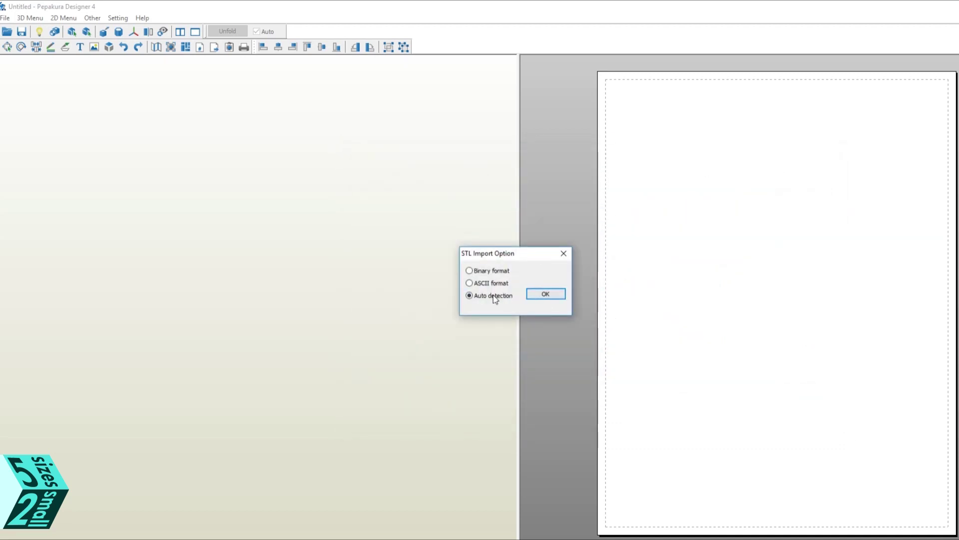
left_click(551, 295)
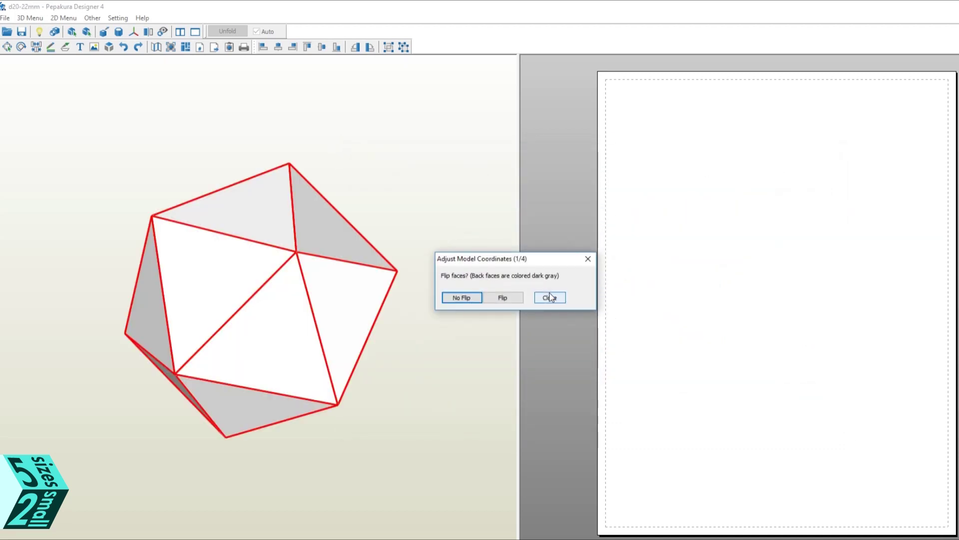
left_click(461, 298)
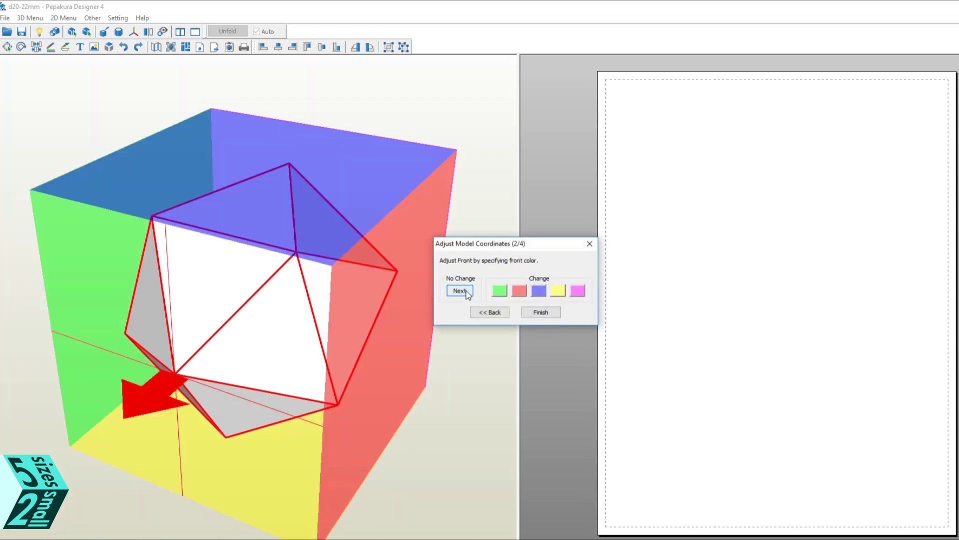
left_click(460, 291)
left_click(467, 294)
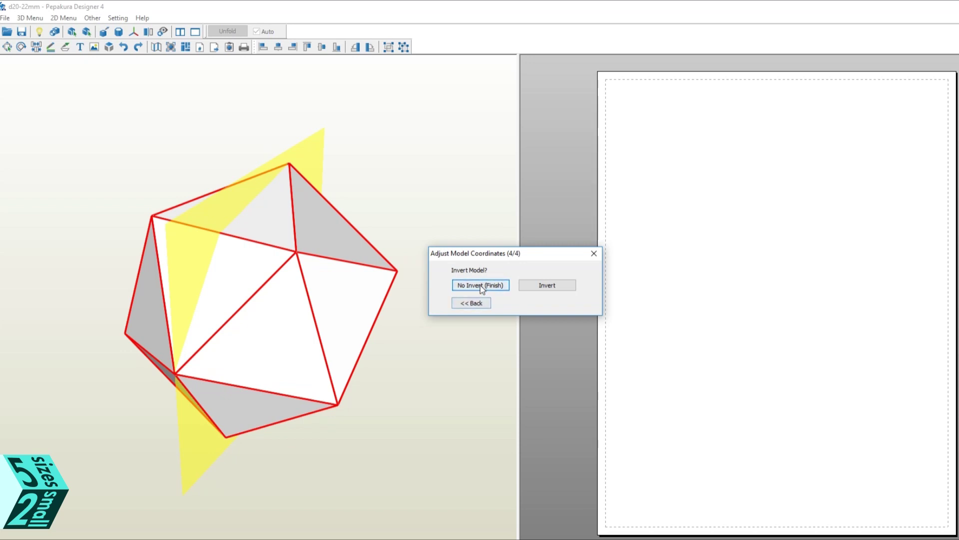
left_click(473, 283)
left_click(544, 309)
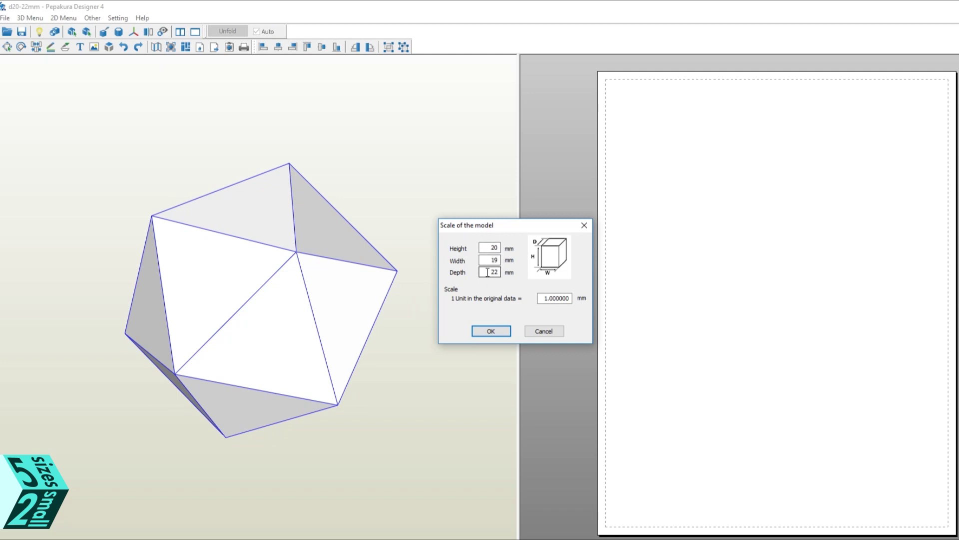
- Scale the model to a depth of 80 mm, giving 72 × 68 × 80 mm
double_click(489, 272)
type("80")
left_click(492, 332)
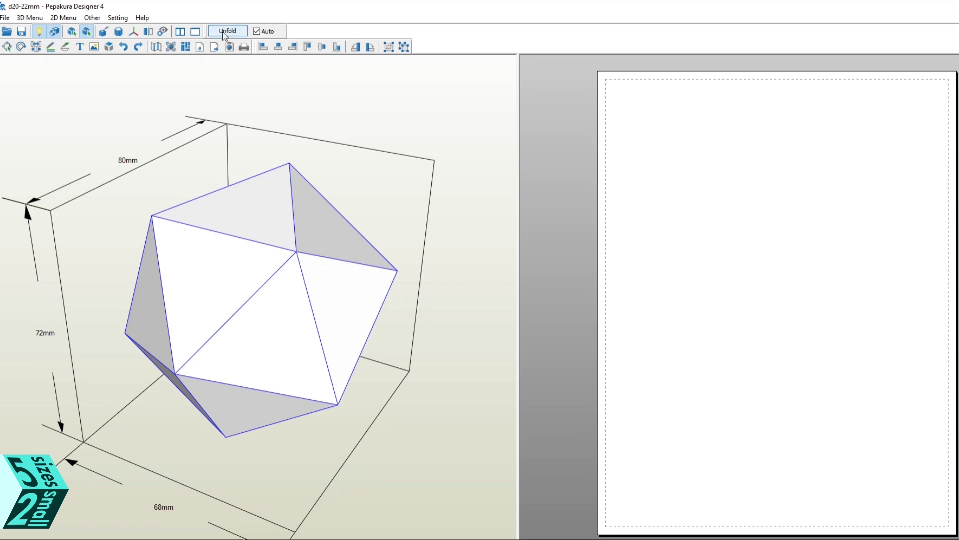
- Unfold the icosahedron into a flat net of 20 triangles with glue flaps
left_click(227, 31)
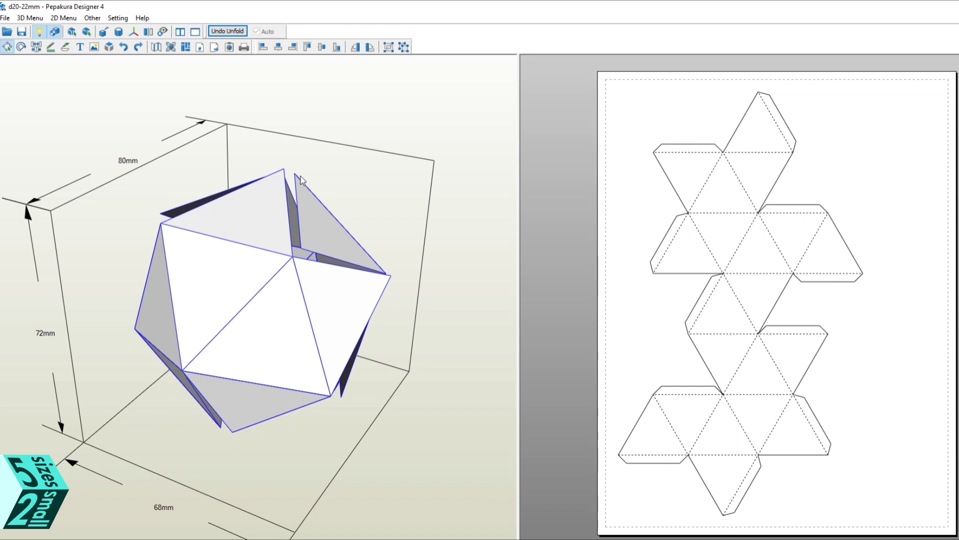
left_click(5, 18)
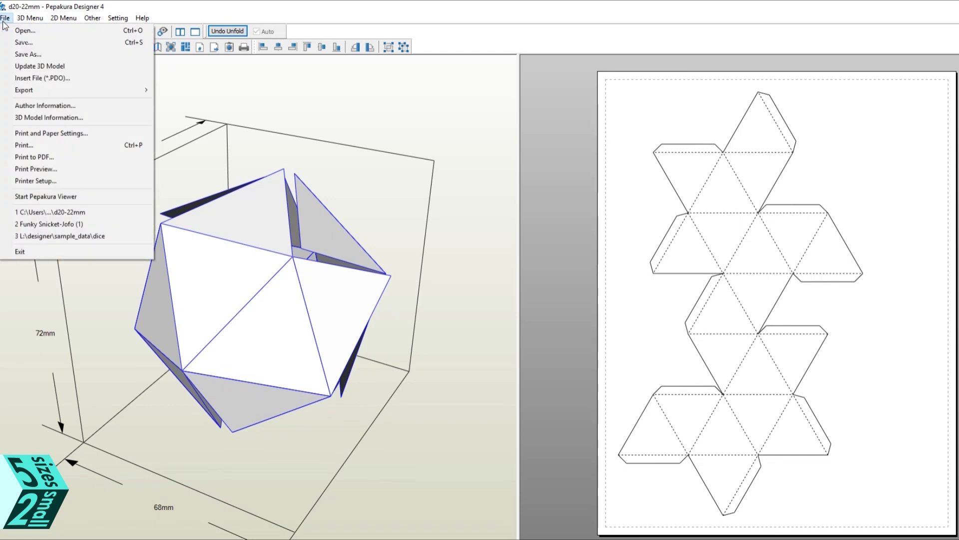
- Review the Print and Paper Settings without changes, then bring up the File menu for printing
left_click(53, 133)
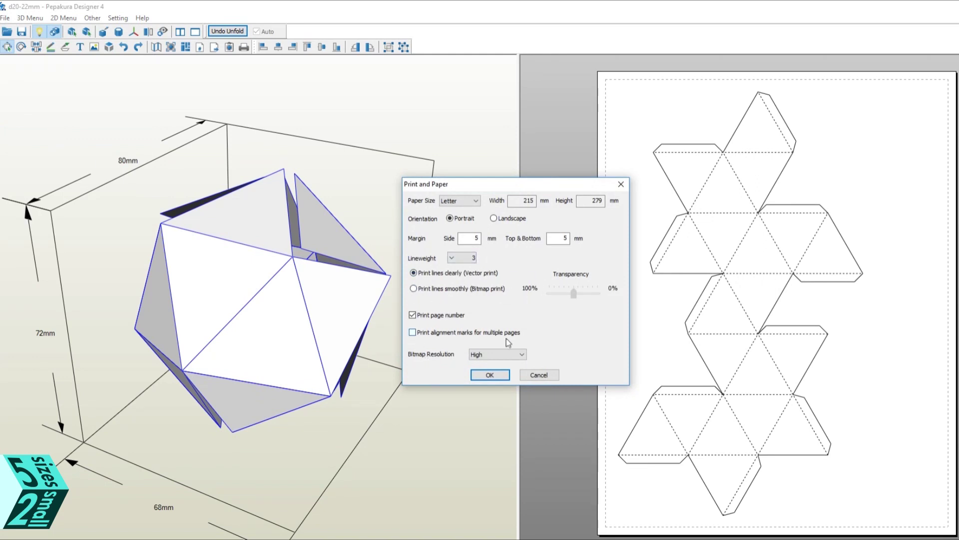
left_click(537, 376)
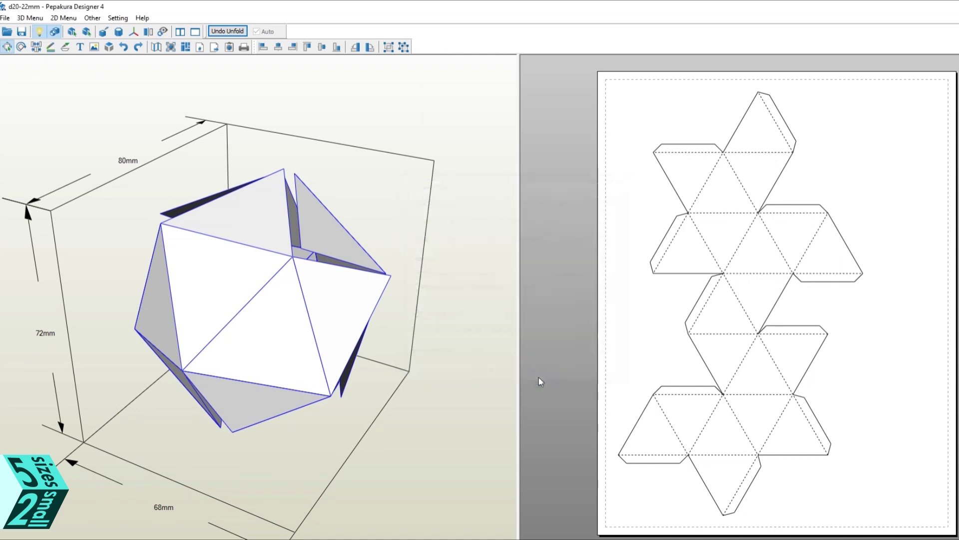
left_click(5, 18)
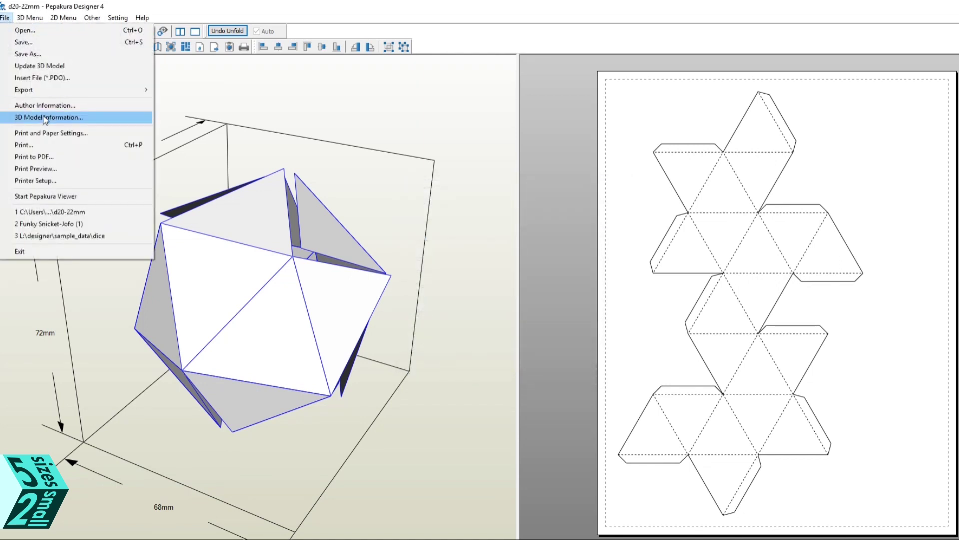